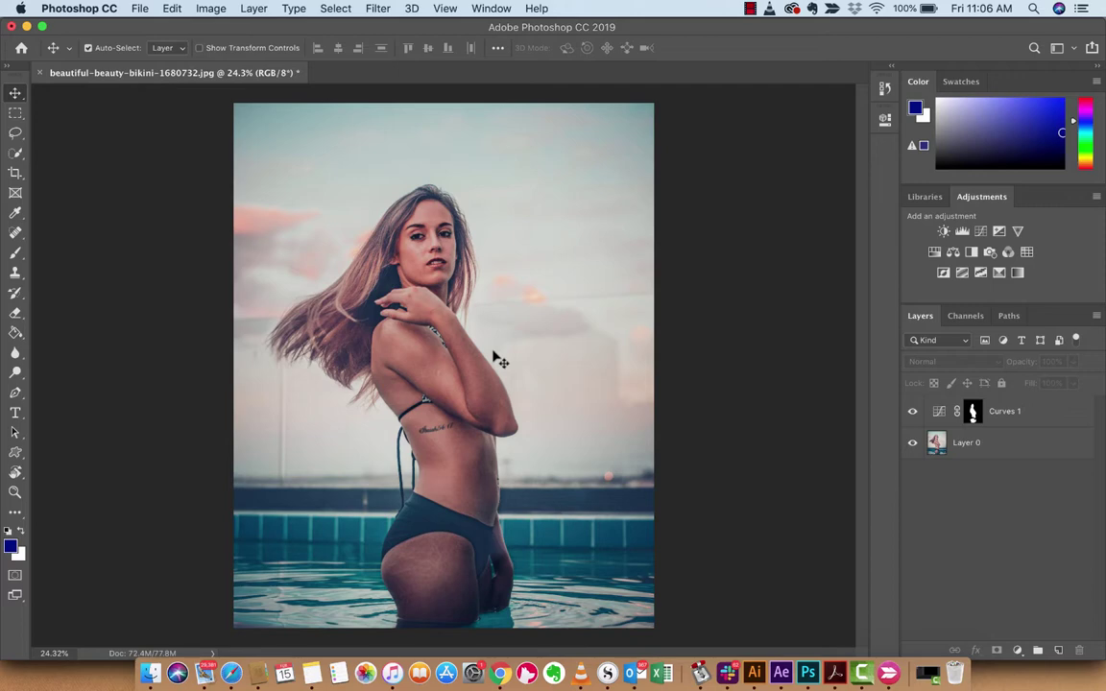
- Delete the existing Curves adjustment layer above the photo and keep Layer 0 selected
left_click(1024, 410)
key("Delete")
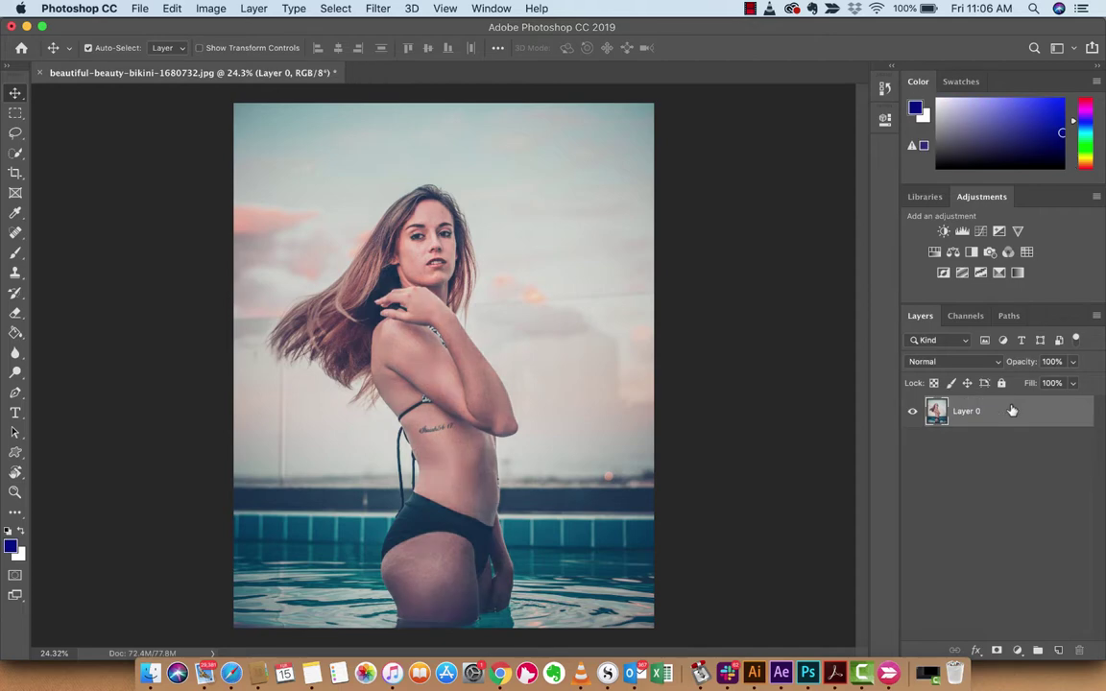
scroll(427, 370, "up", 2)
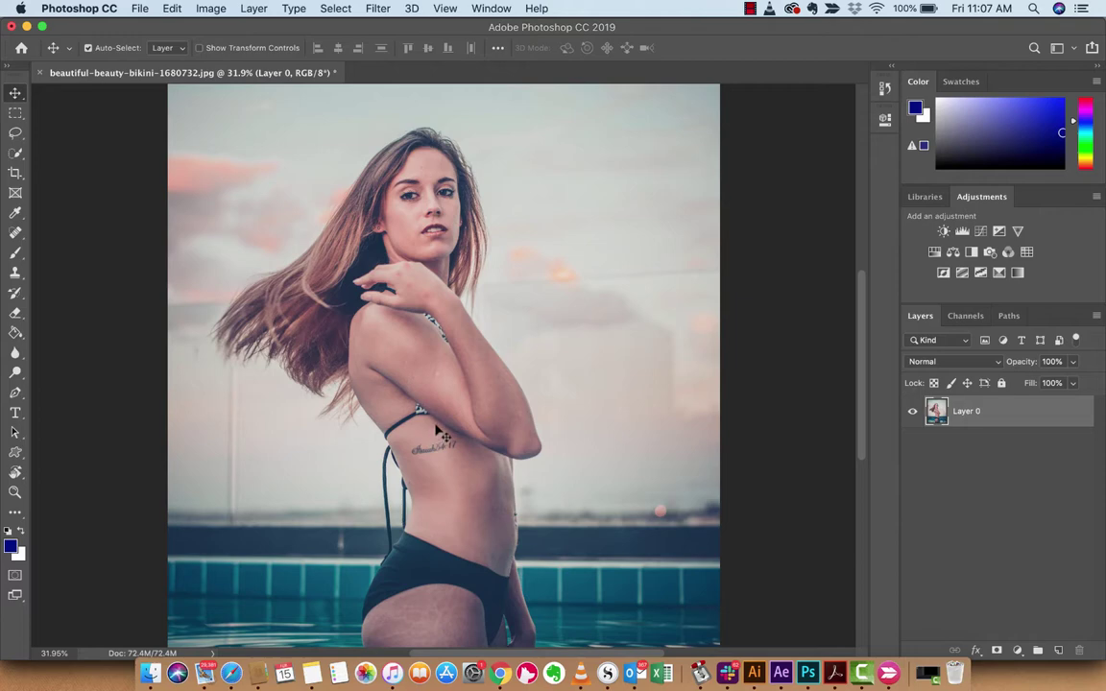
scroll(437, 432, "down", 2)
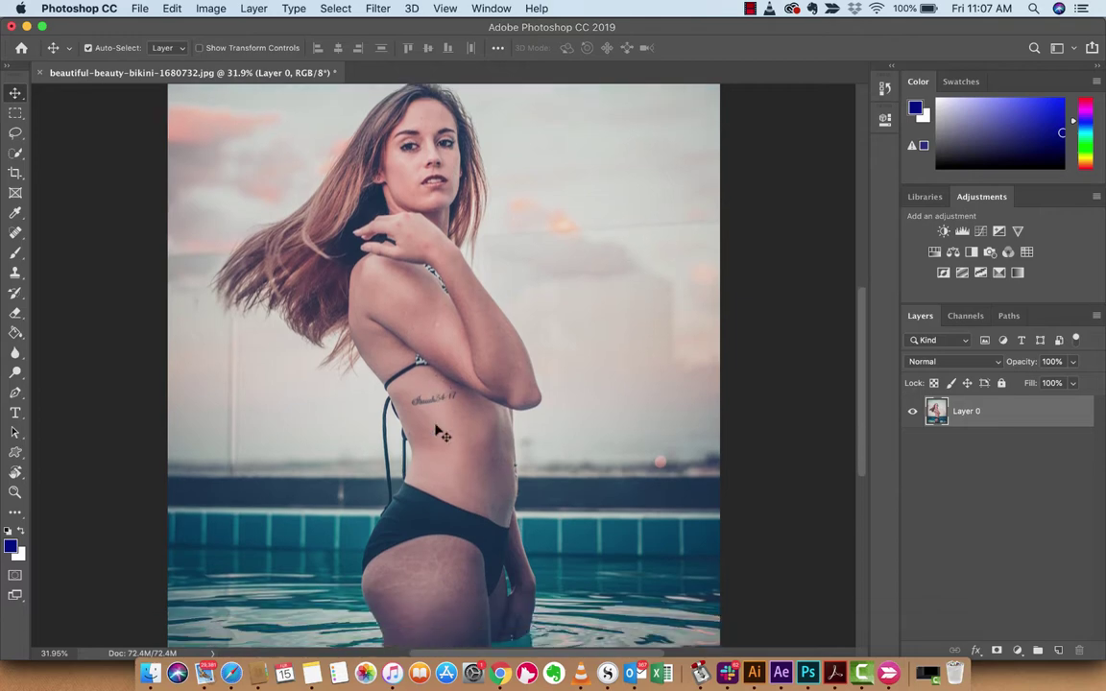
scroll(437, 432, "down", 1)
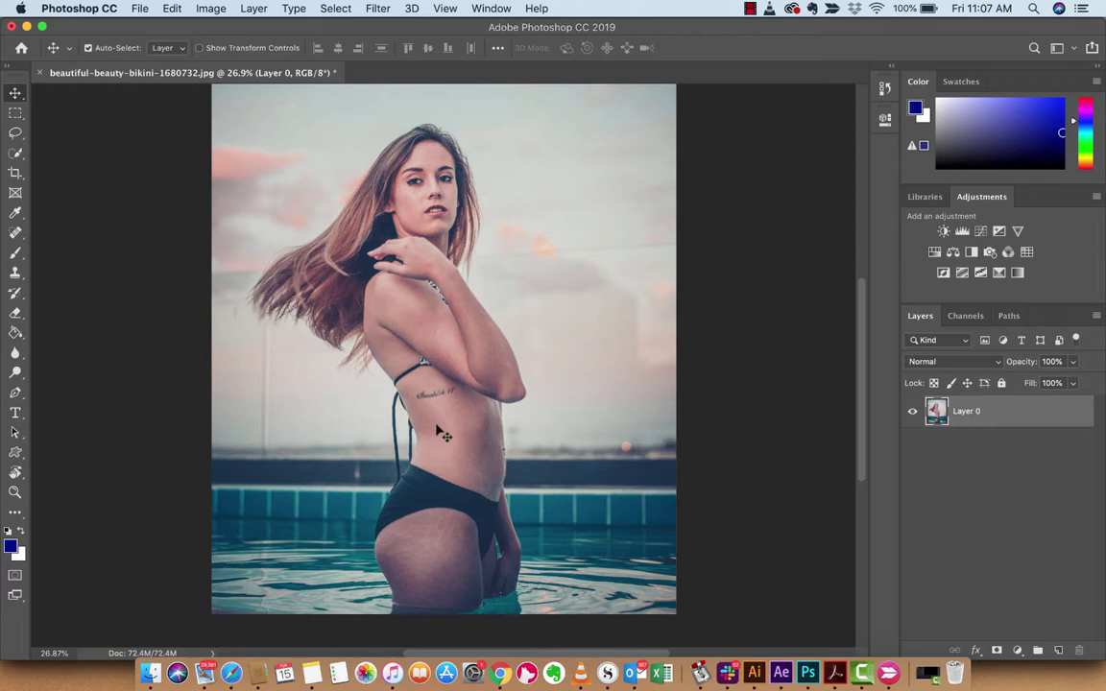
left_click(1016, 544)
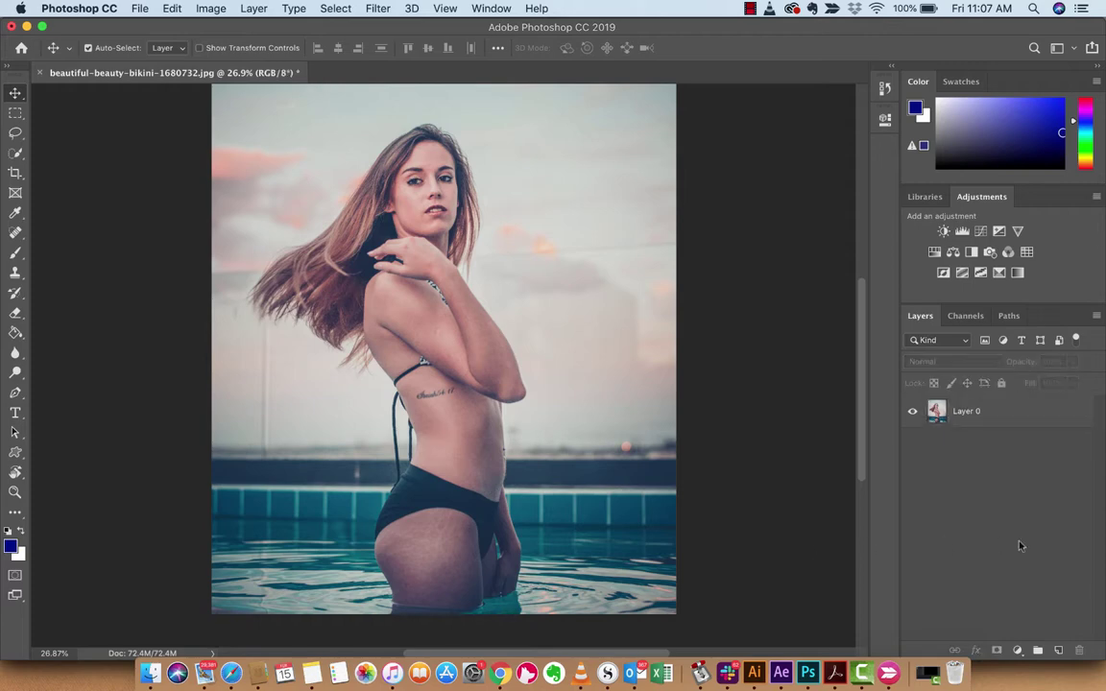
left_click(966, 418)
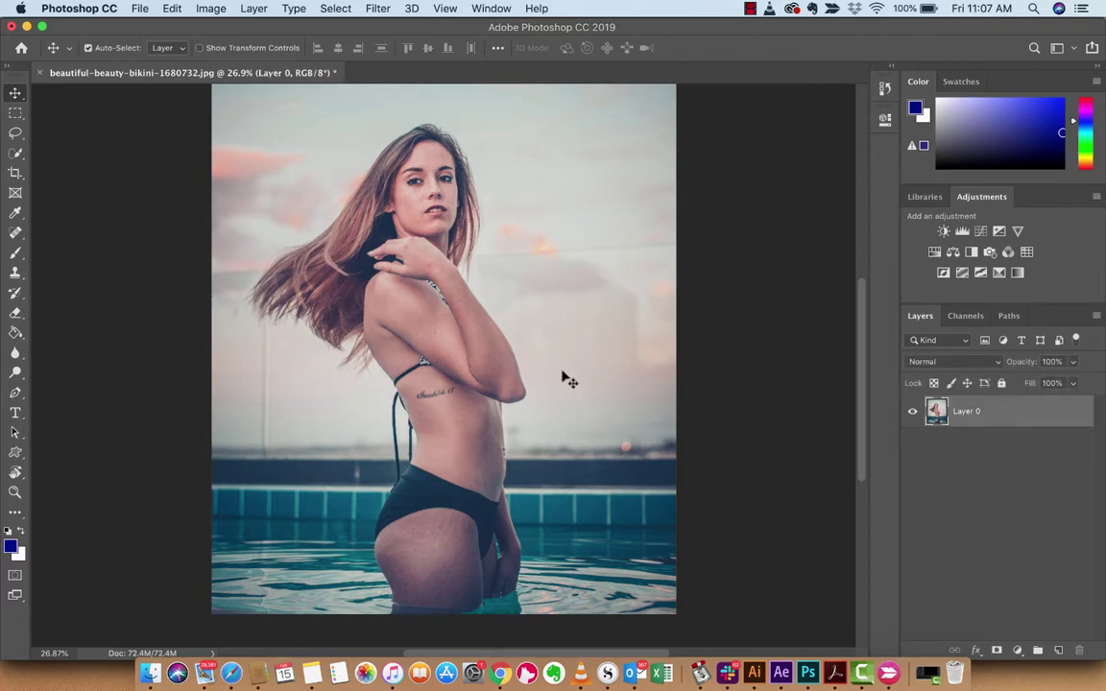
scroll(564, 379, "up", 1)
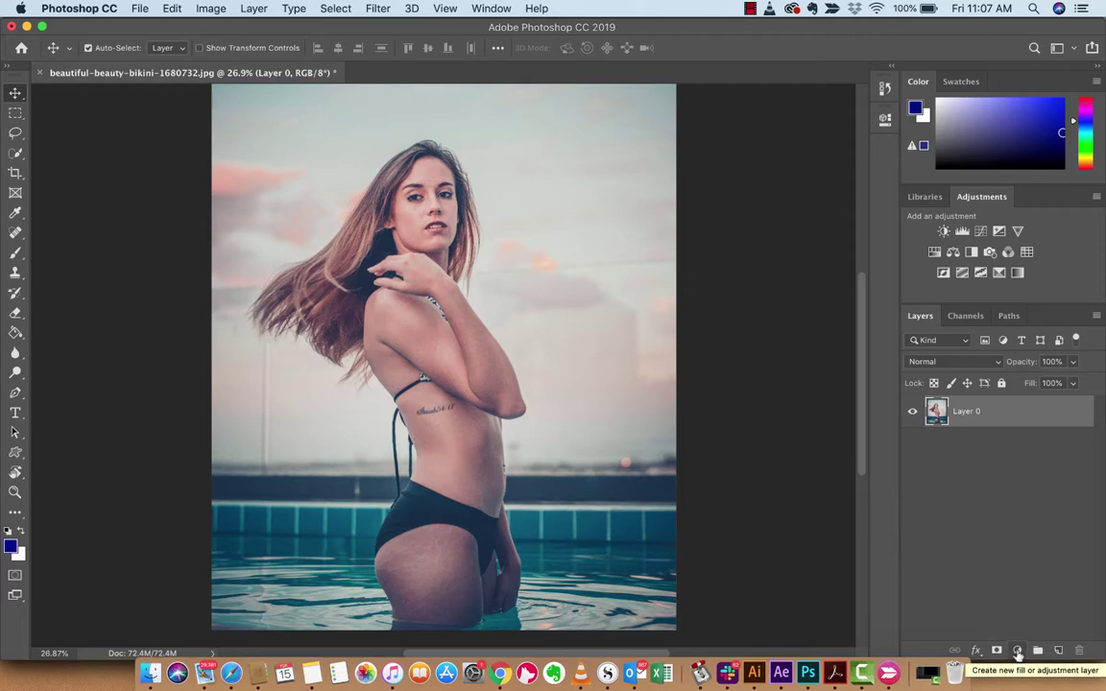
- Try darkening the whole photo with a Curves adjustment layer, and delete that layer again
left_click(1018, 651)
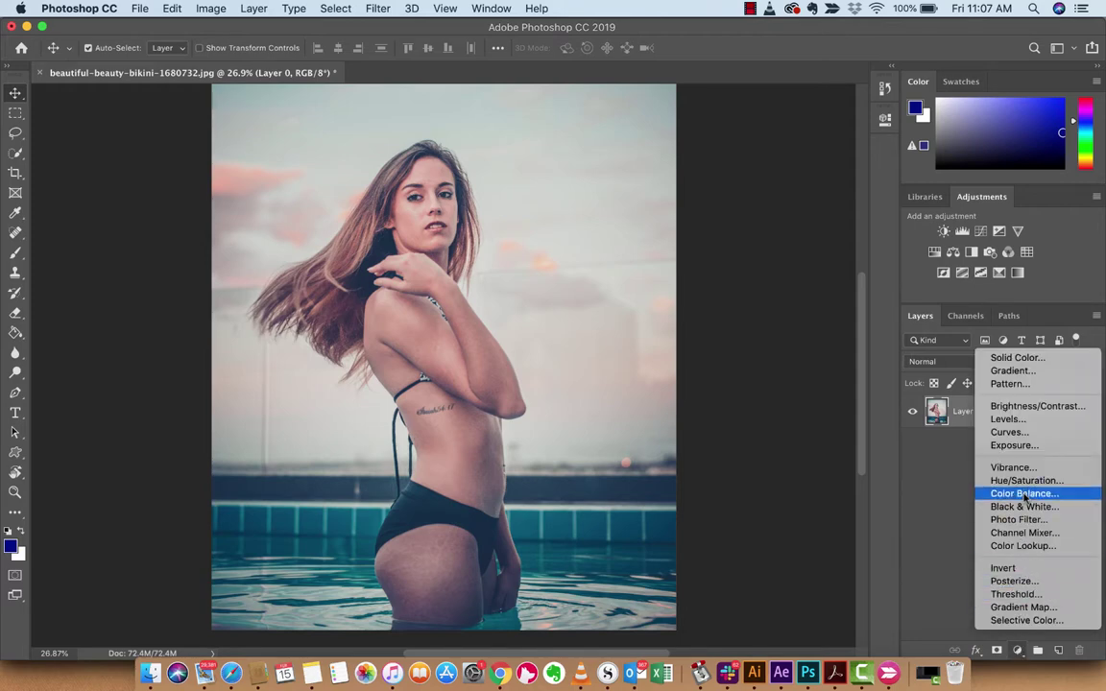
left_click(1024, 434)
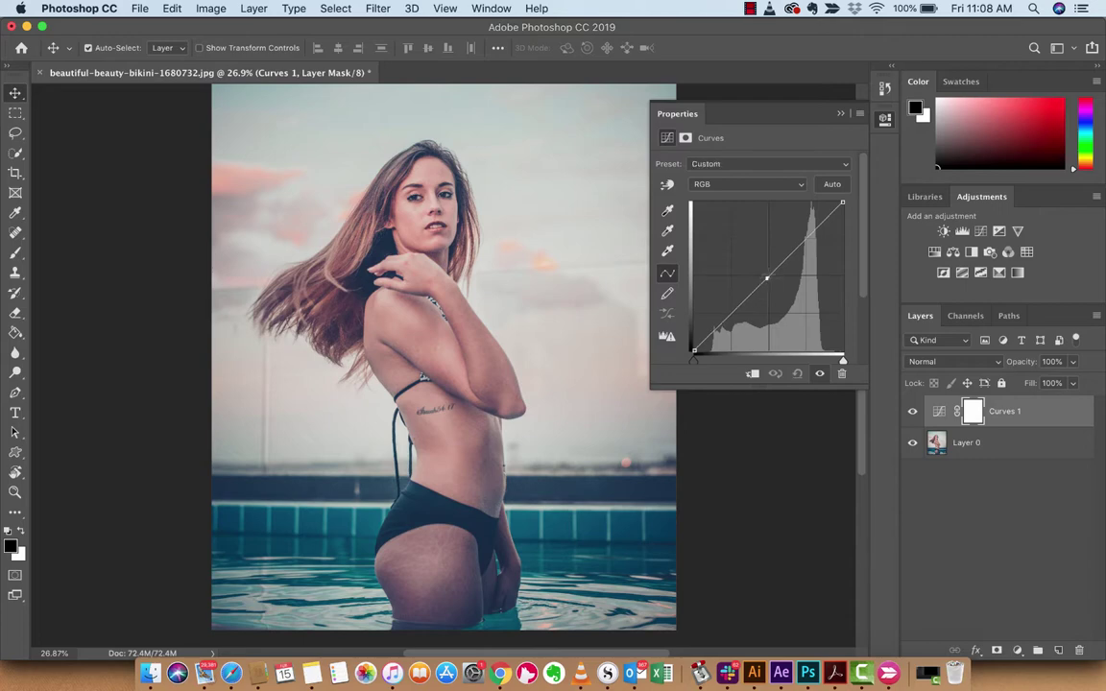
left_click_drag(769, 278, 782, 305)
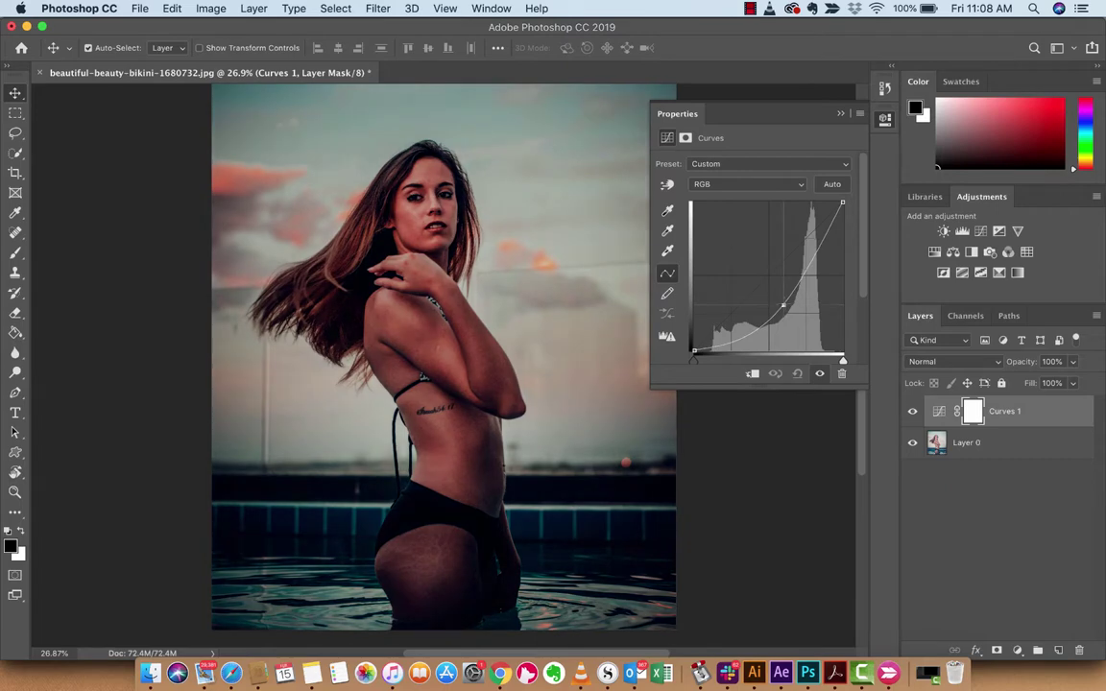
left_click_drag(782, 305, 780, 301)
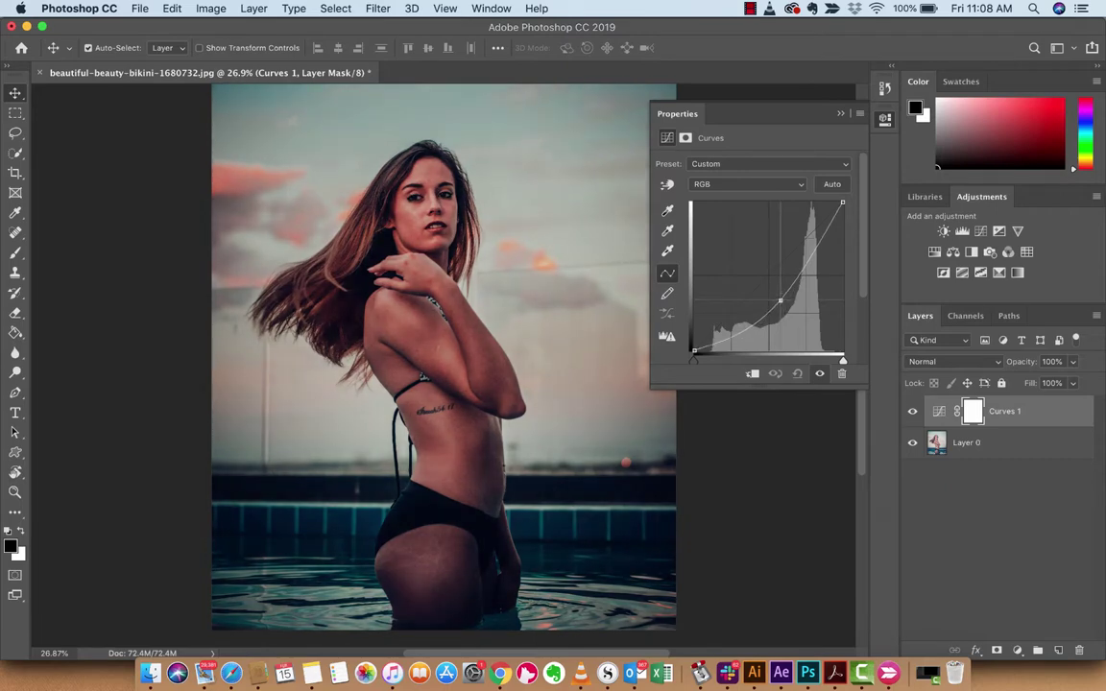
mouse_move(780, 300)
left_mouse_down()
mouse_move(744, 247)
mouse_move(779, 298)
mouse_move(773, 285)
left_mouse_up()
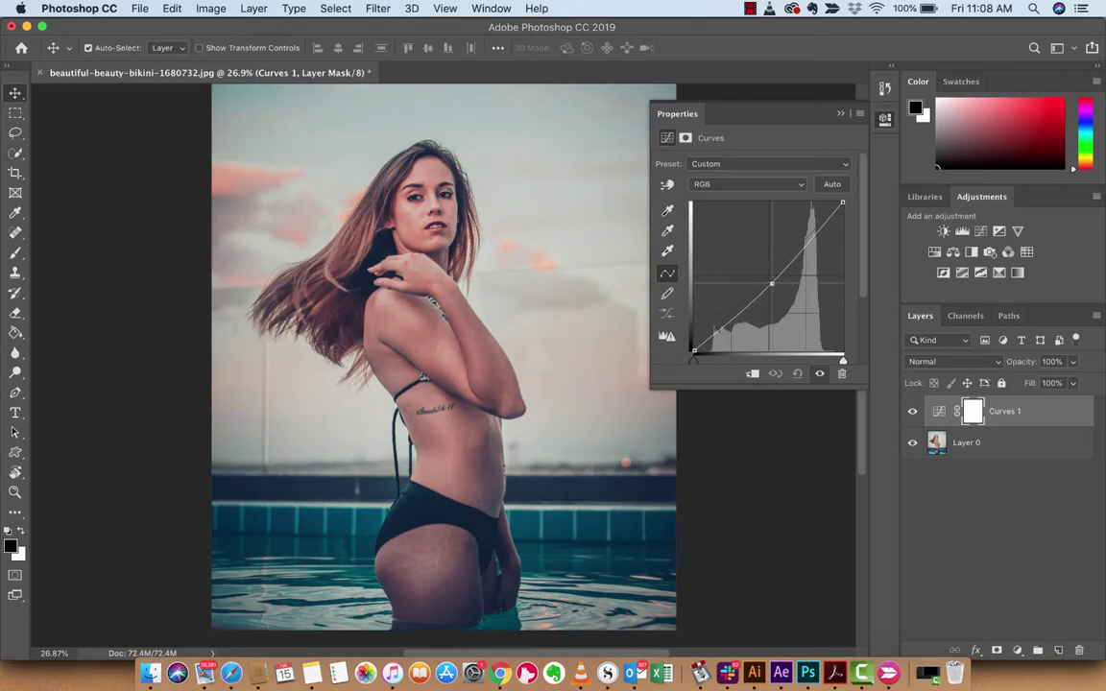
left_click(842, 114)
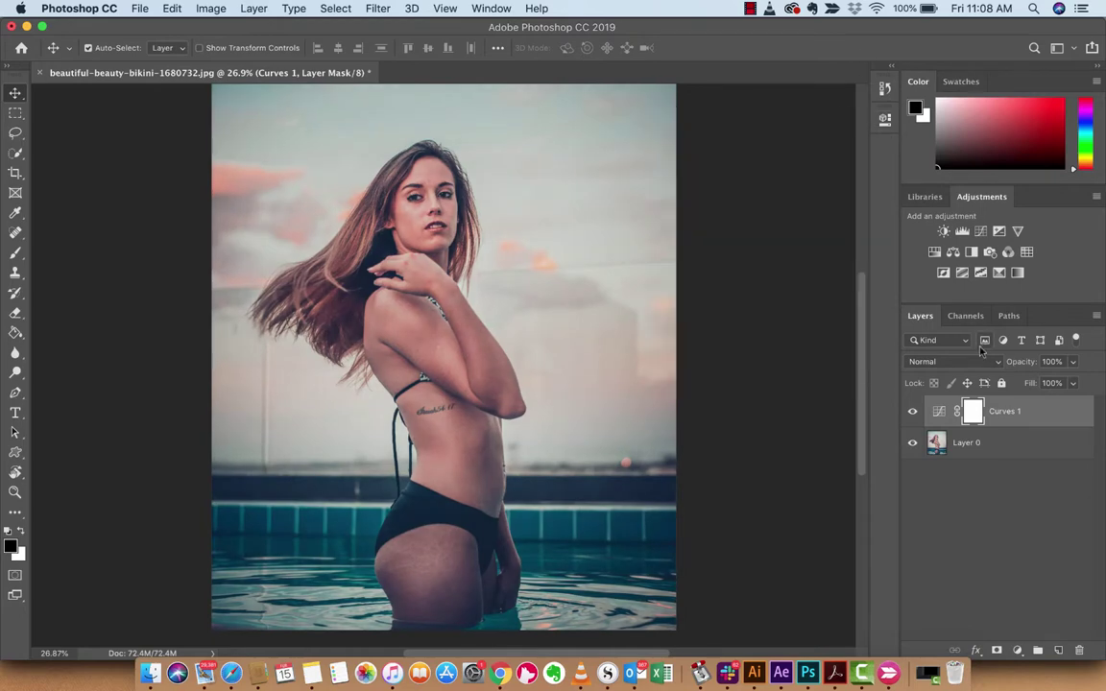
left_click(997, 410)
key("Delete")
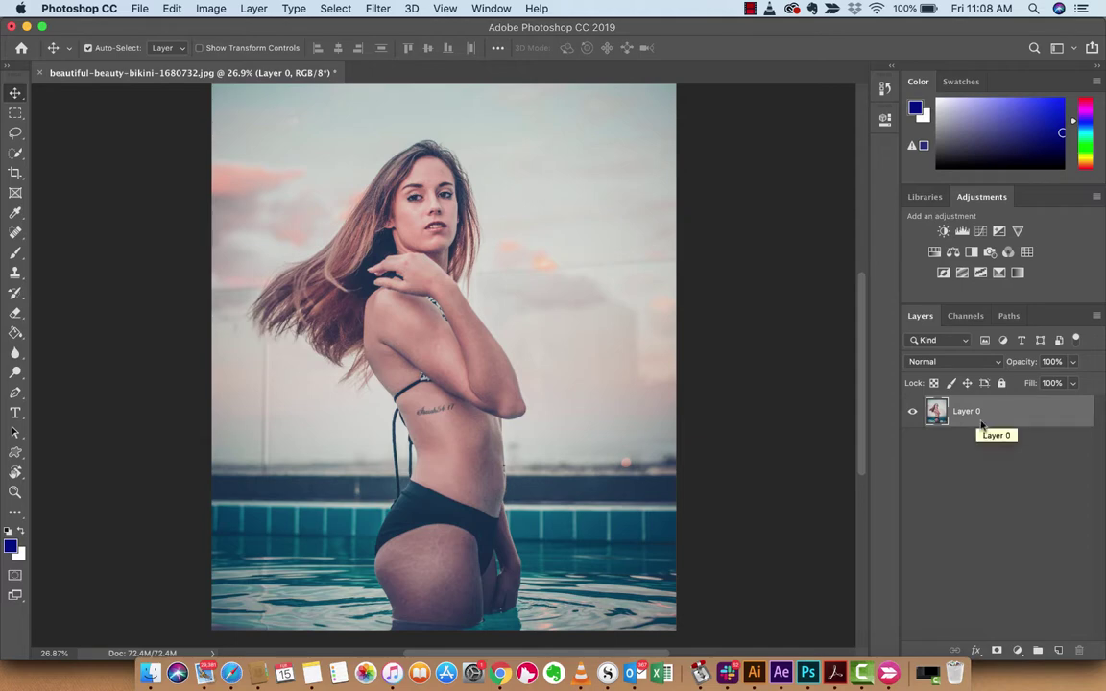
- Select the woman's face and neck with the Quick Selection tool, using a 6 px brush
left_click(15, 155)
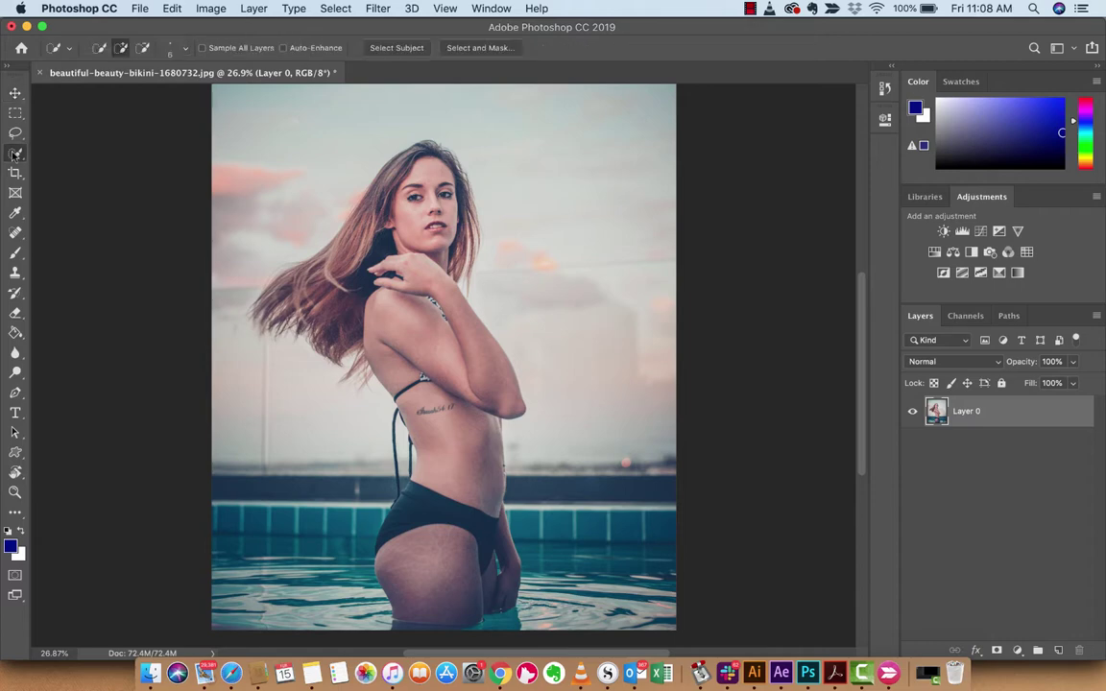
right_click(15, 155)
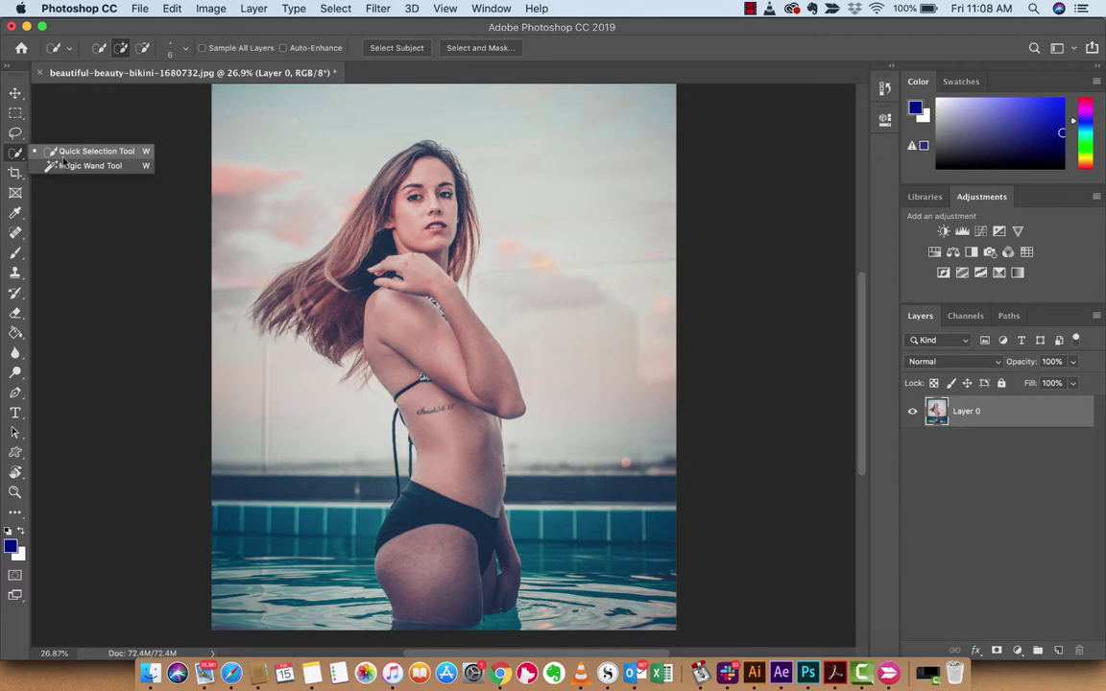
left_click(62, 156)
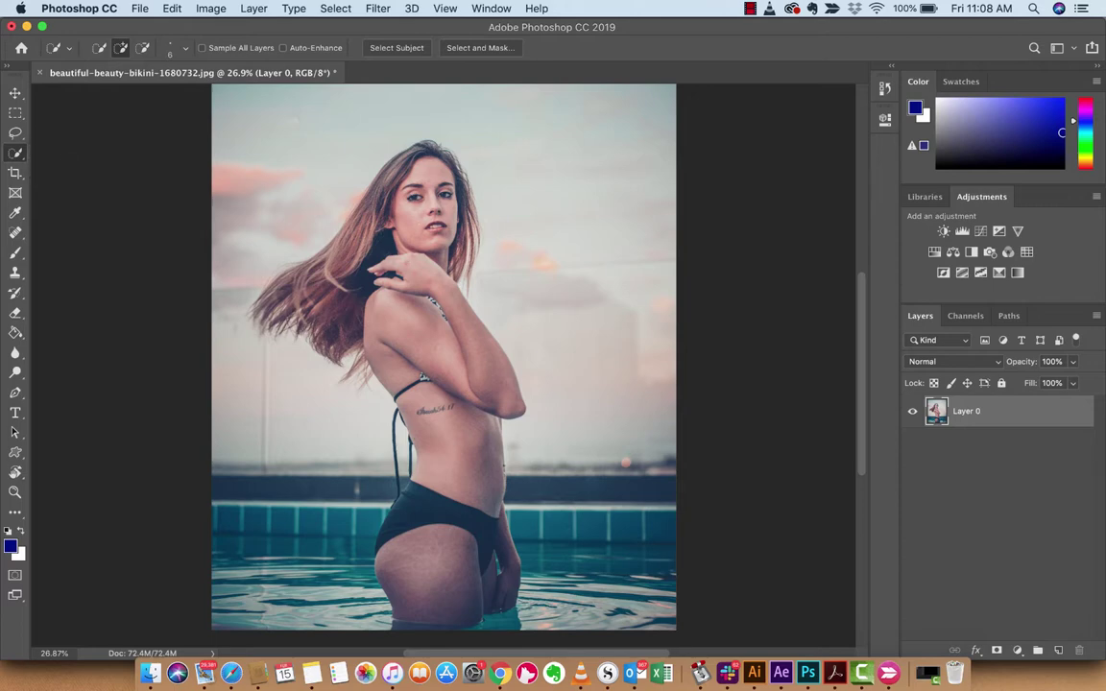
key("super+plus")
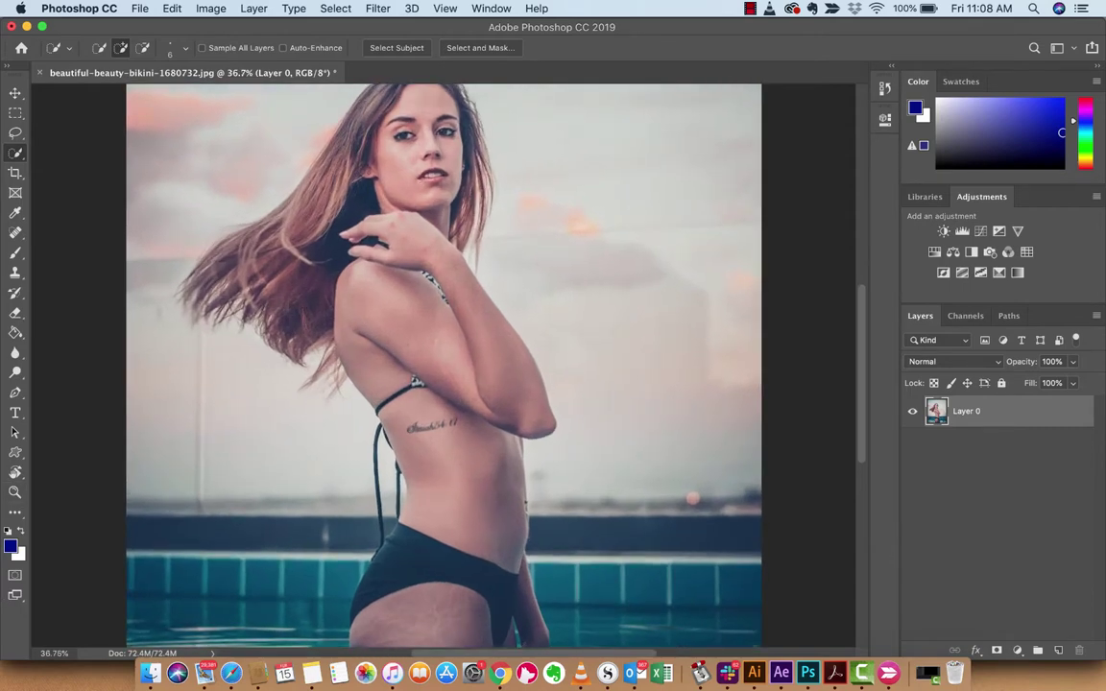
scroll(360, 337, "up", 2)
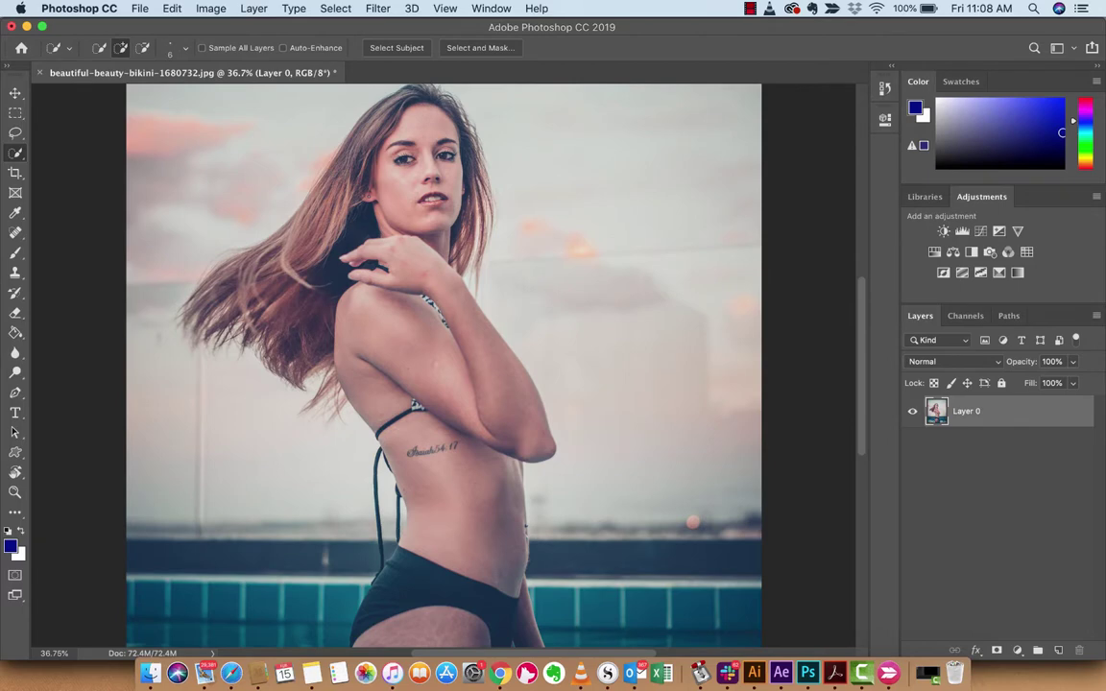
left_click(185, 49)
left_click(187, 53)
left_click(169, 50)
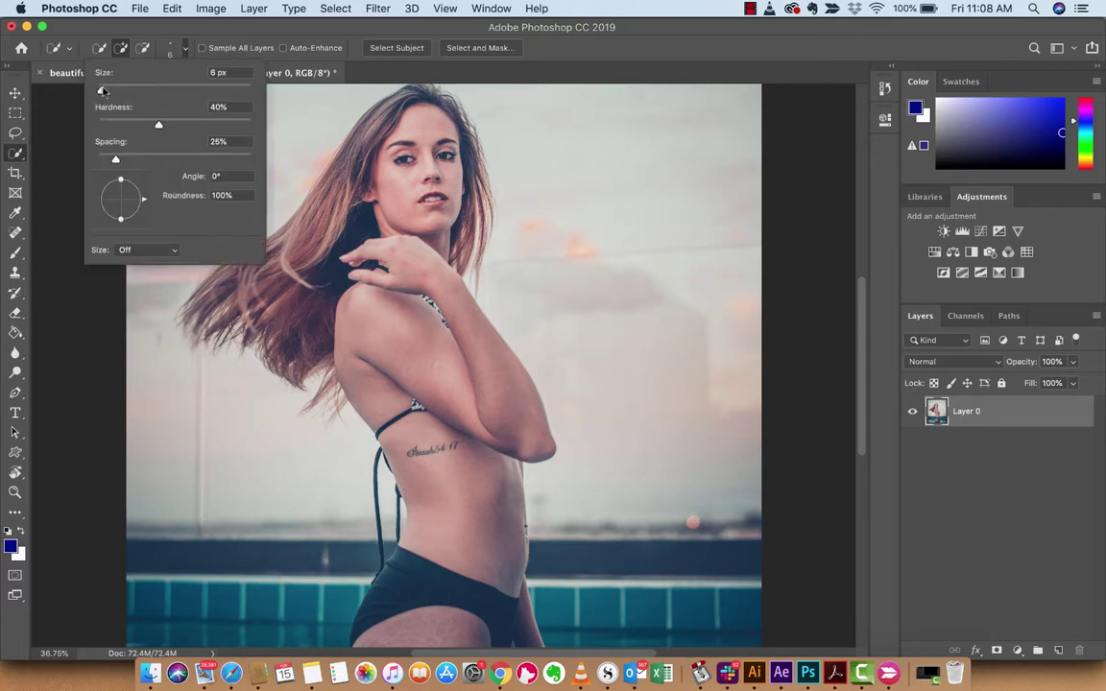
left_click(188, 31)
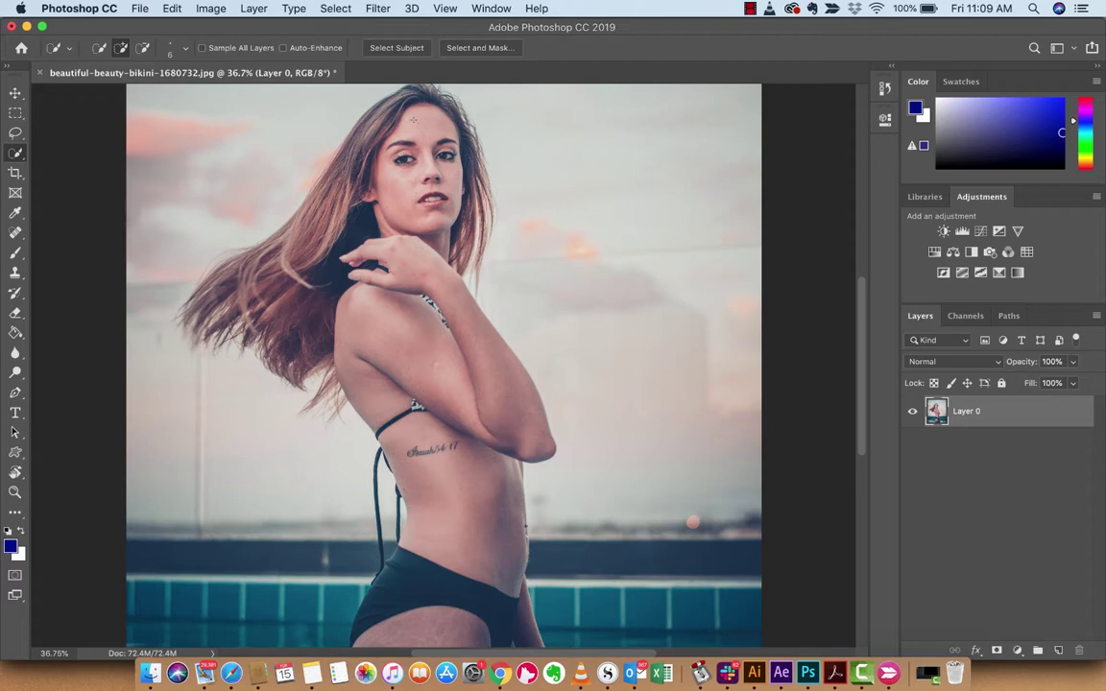
left_click_drag(414, 125, 418, 176)
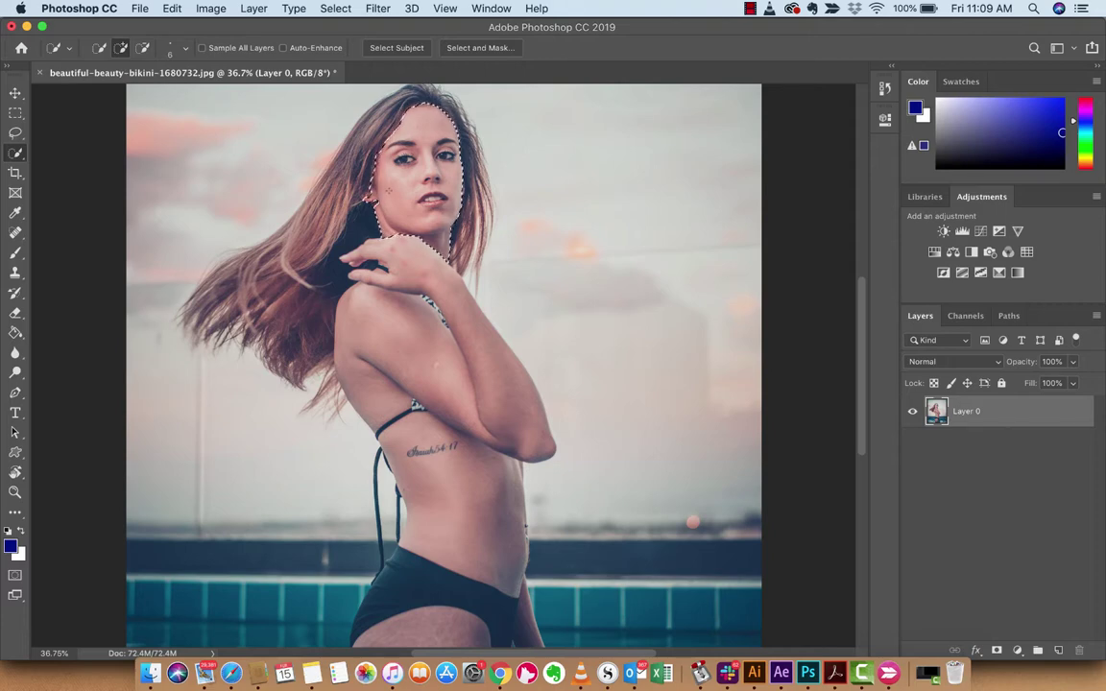
- Extend the quick selection from the face over the hand, arms, torso and legs
key("super+plus")
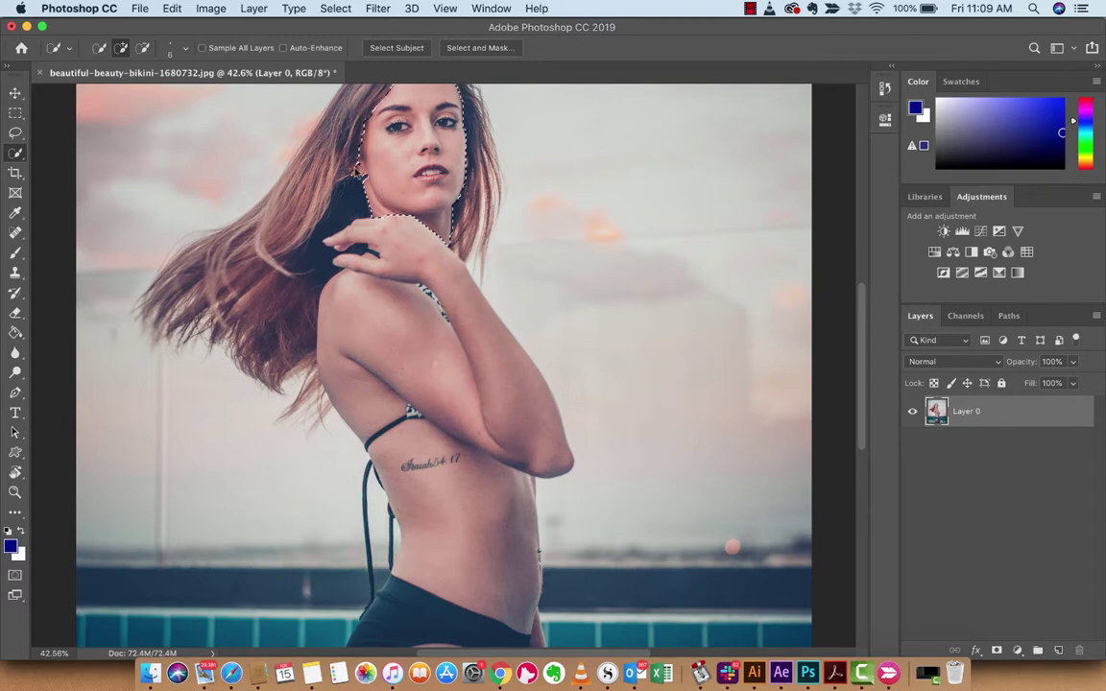
scroll(393, 168, "down", 3)
left_click_drag(392, 125, 405, 149)
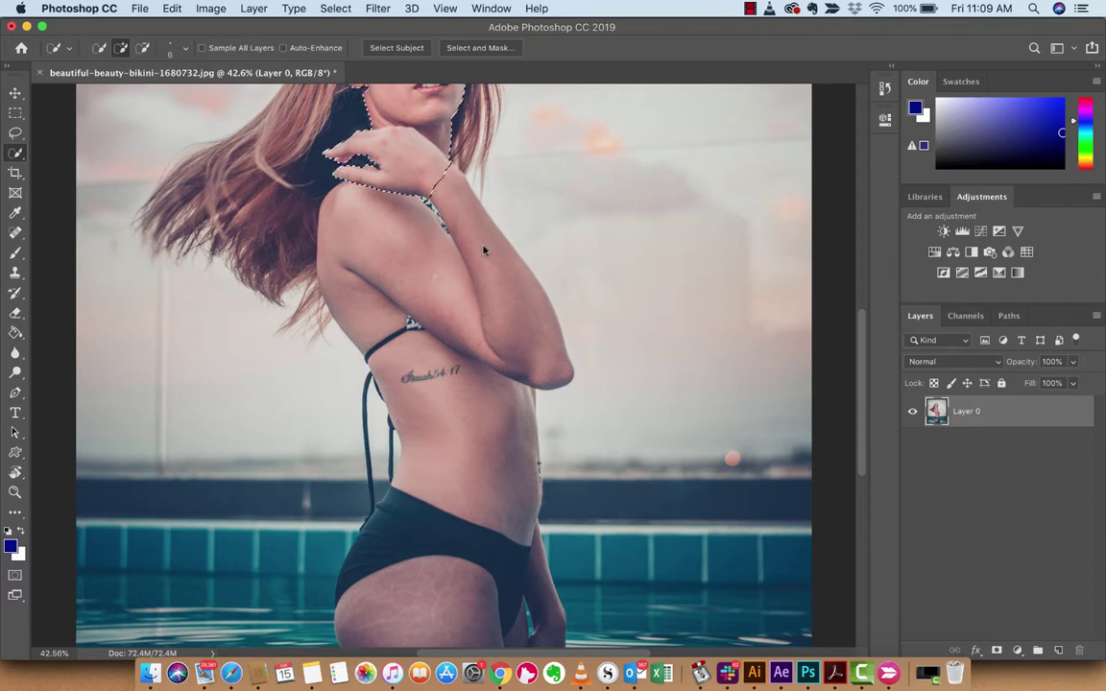
mouse_move(467, 233)
left_mouse_down()
mouse_move(500, 310)
mouse_move(381, 247)
mouse_move(417, 394)
mouse_move(417, 372)
mouse_move(447, 420)
mouse_move(421, 456)
mouse_move(420, 522)
left_mouse_up()
scroll(444, 428, "down", 3)
mouse_move(416, 465)
left_mouse_down()
mouse_move(476, 463)
mouse_move(524, 509)
left_mouse_up()
scroll(524, 509, "up", 5)
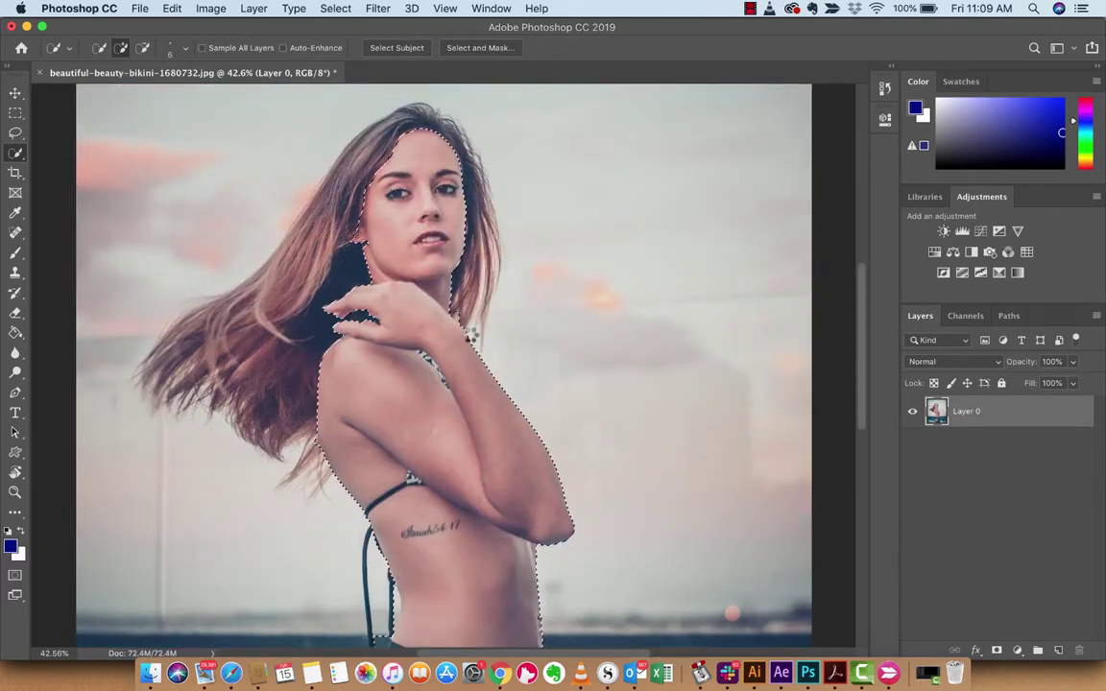
scroll(471, 338, "down", 1)
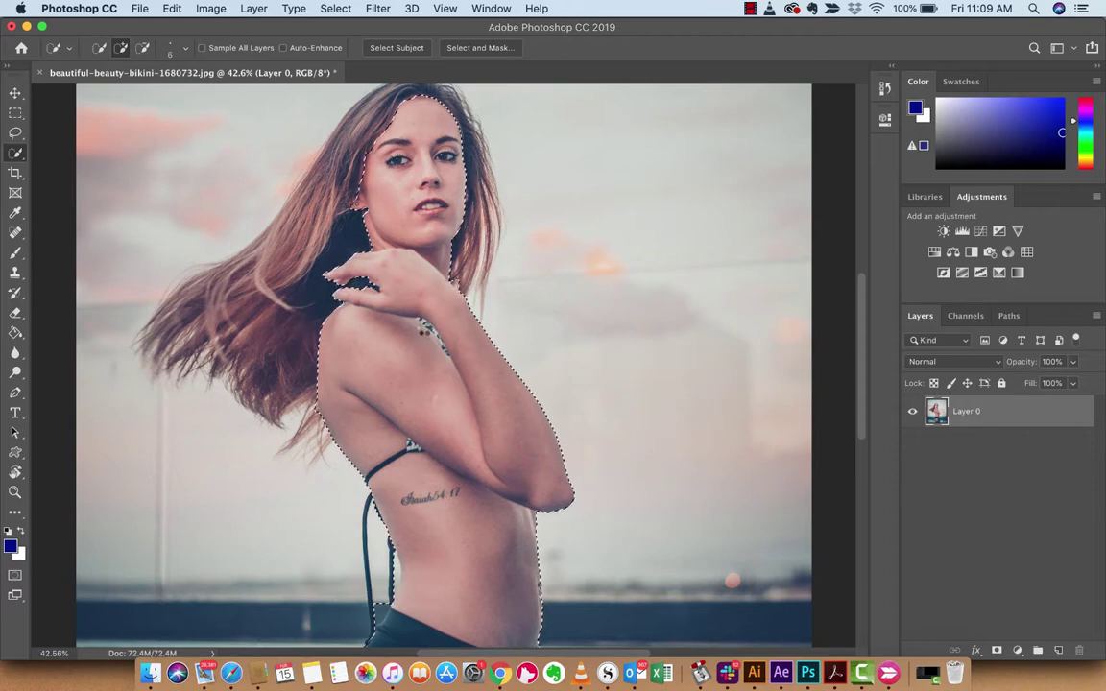
- Enlarge the selection brush to 10 px and subtract the bikini strap beside the forearm from the selection
key("bracketright")
key("bracketright")
key("bracketright")
key("bracketright")
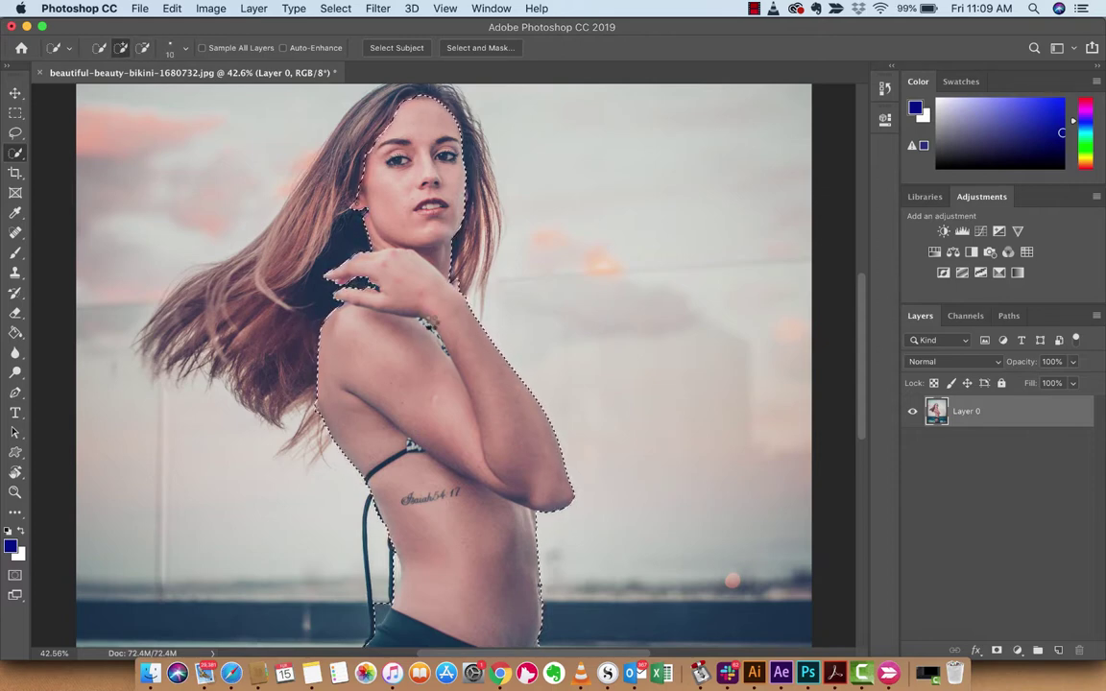
scroll(434, 326, "up", 3)
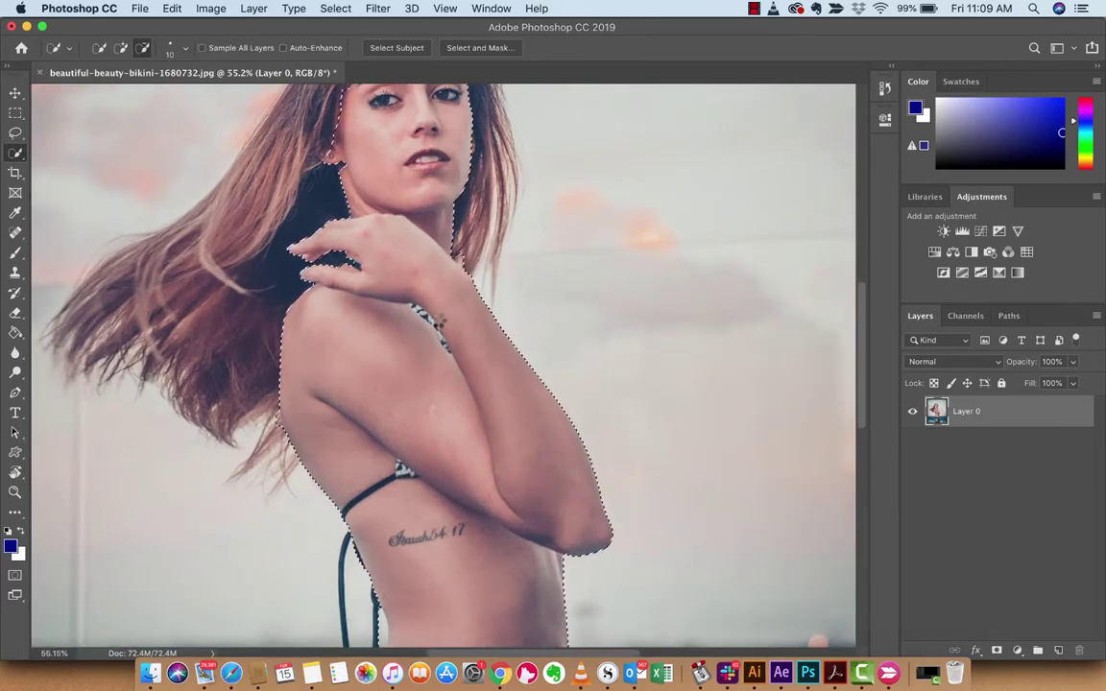
left_click(122, 48)
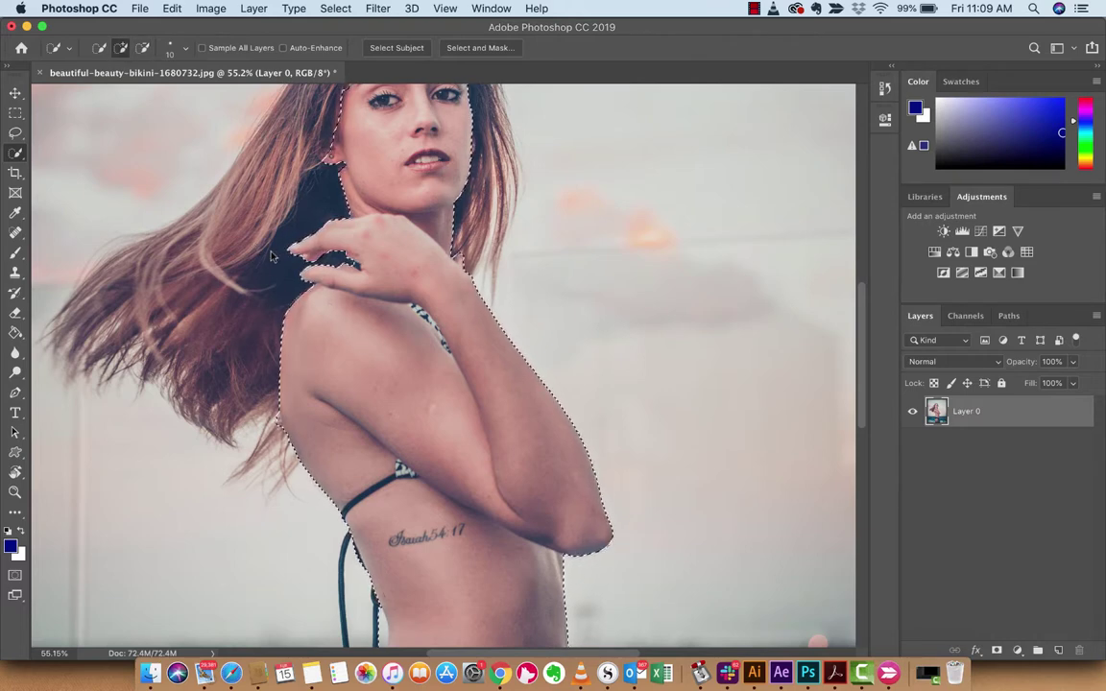
key("alt")
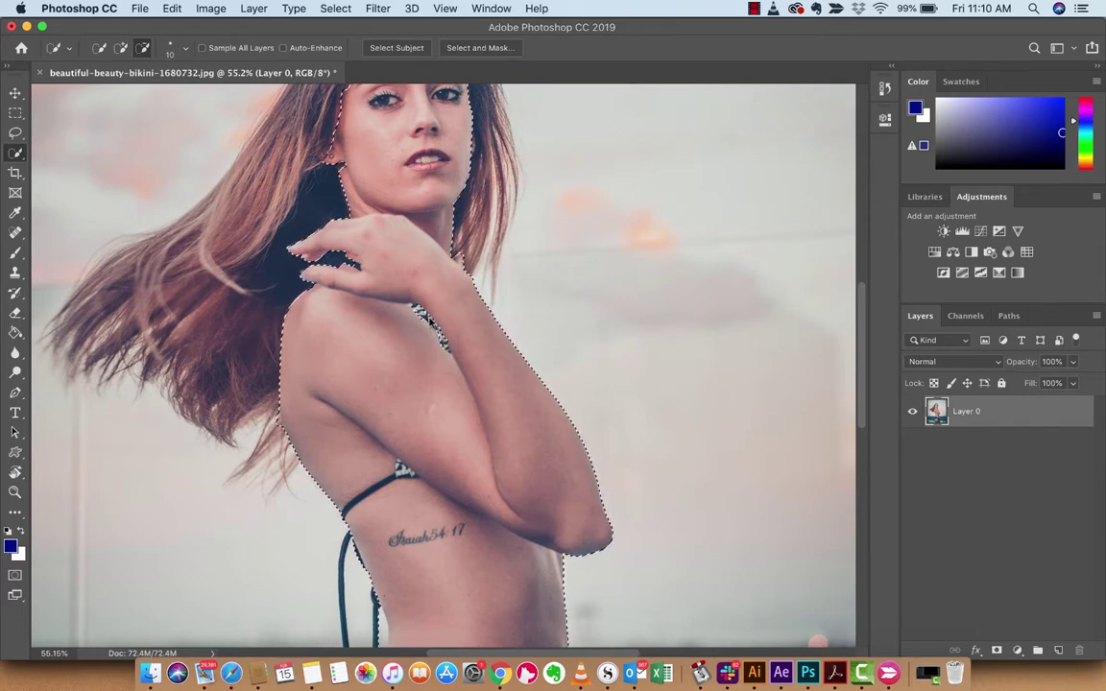
- Subtract the background wedge above the hip and the whole dark bikini bottom from the skin selection
scroll(429, 374, "down", 5)
scroll(429, 375, "down", 3)
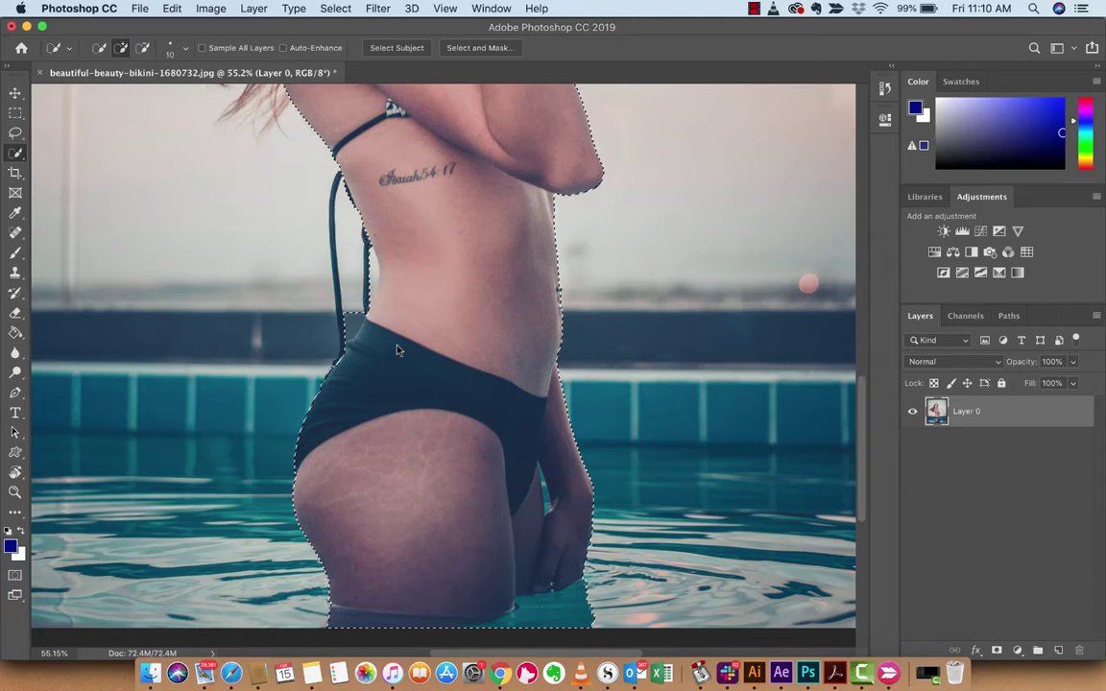
key("alt")
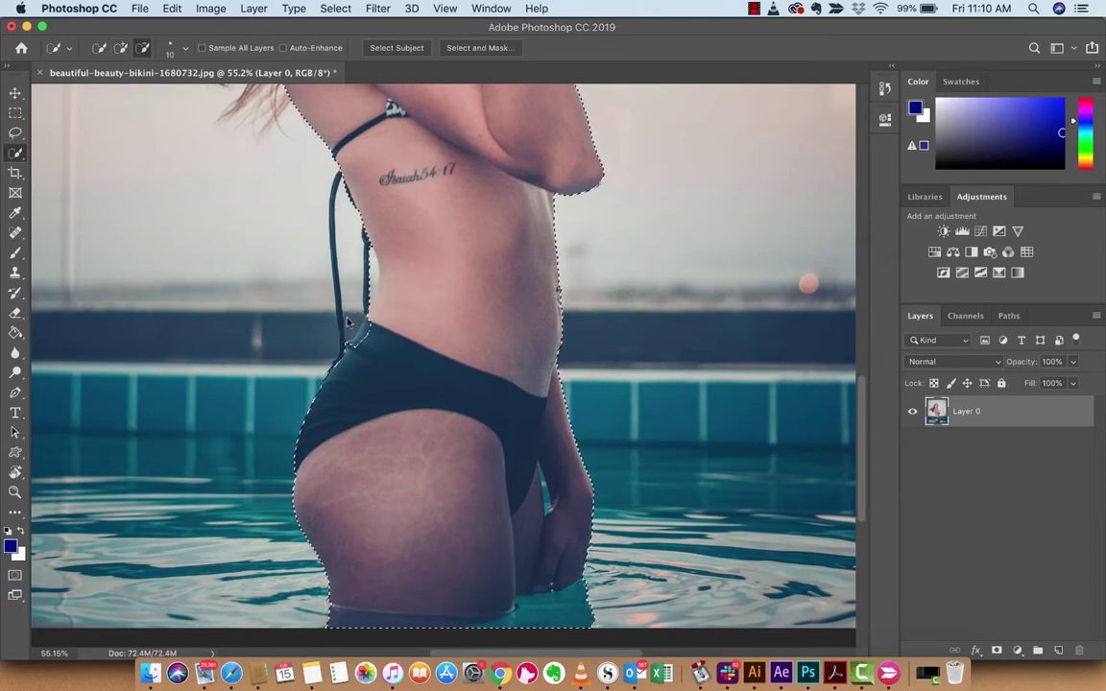
key("alt")
key("alt")
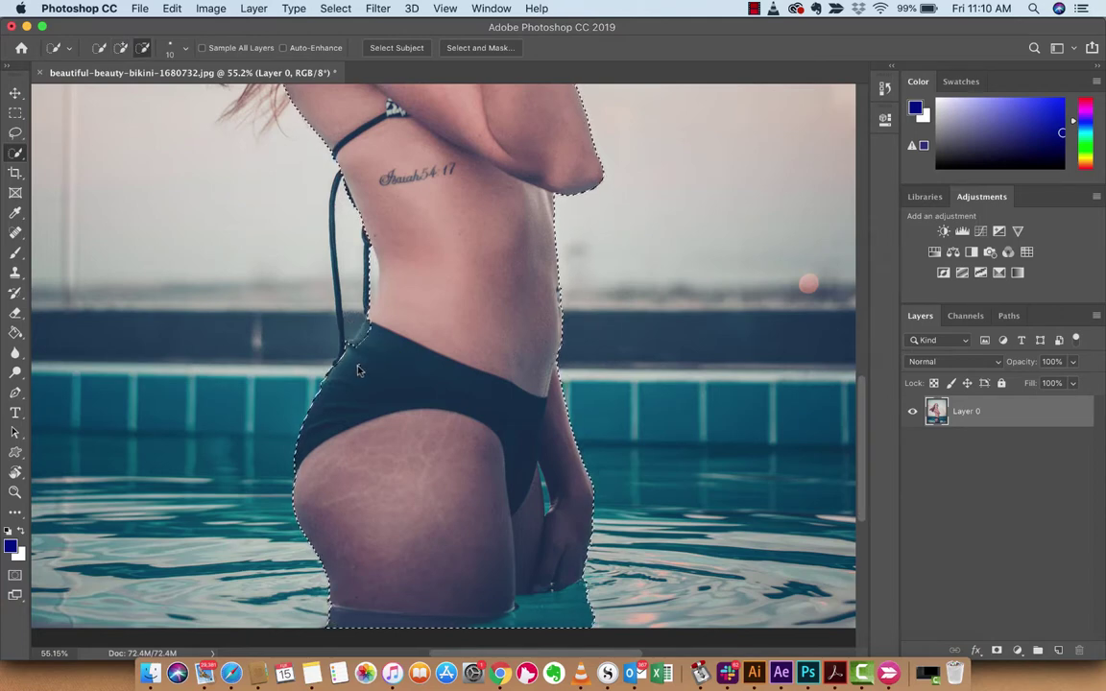
mouse_move(349, 382)
left_mouse_down()
mouse_move(327, 417)
mouse_move(438, 394)
mouse_move(407, 381)
mouse_move(469, 396)
mouse_move(452, 387)
mouse_move(465, 386)
mouse_move(525, 444)
left_mouse_up()
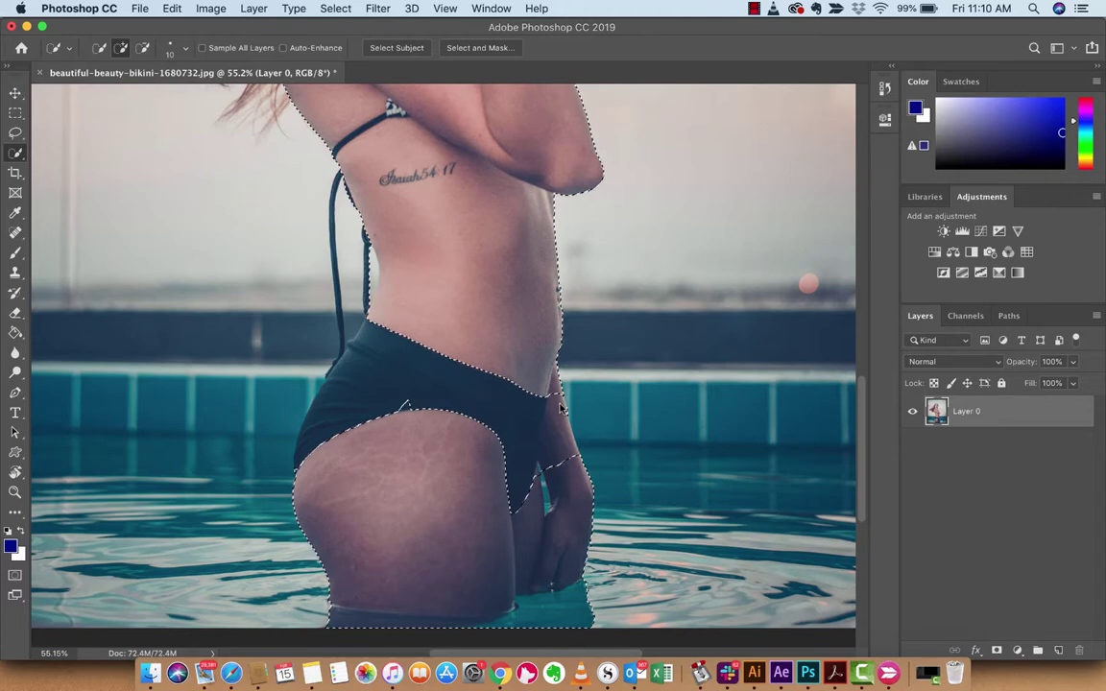
left_click(553, 452)
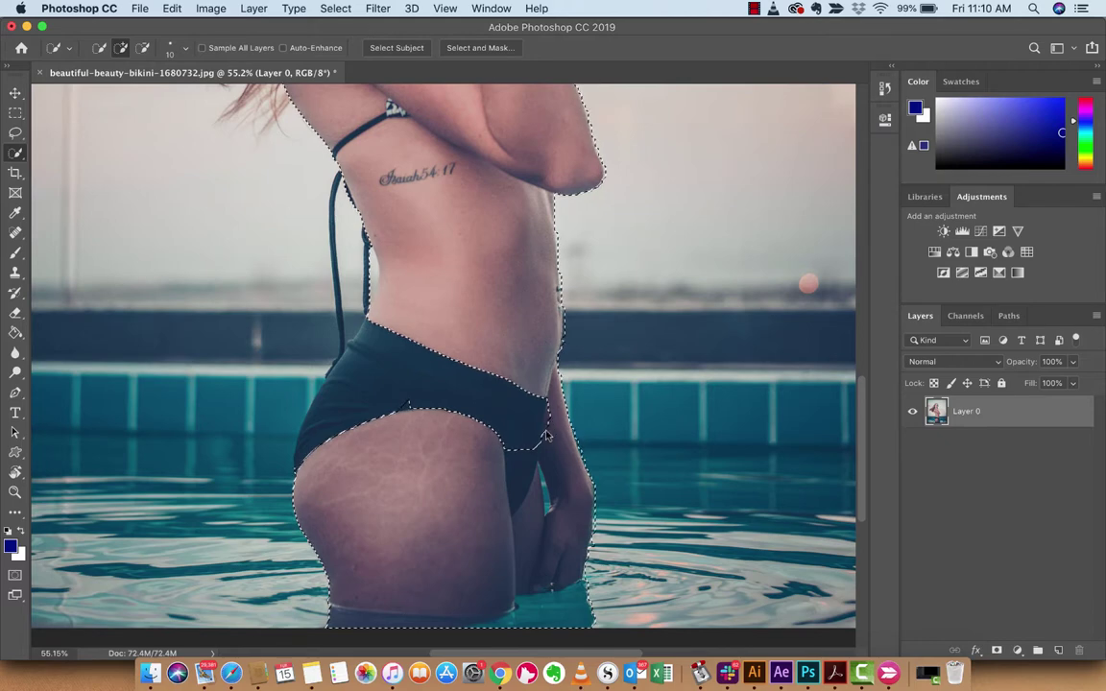
left_click(520, 476, "alt")
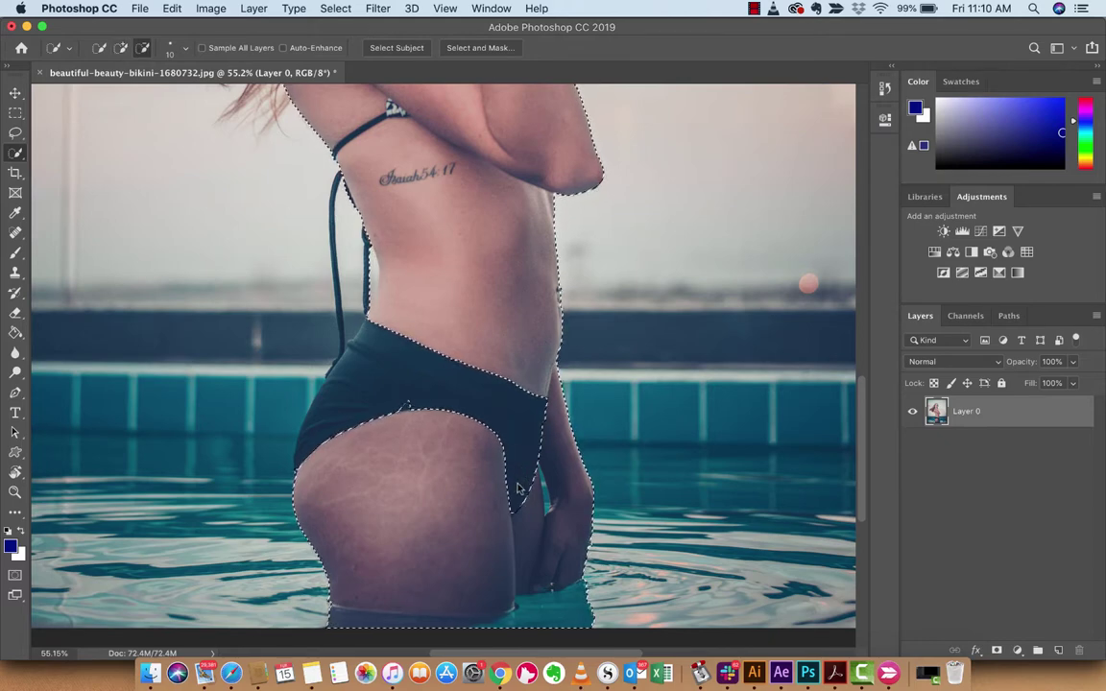
- Subtract the water below the thigh and hand, and clean up the small notch along the bikini's leg opening
left_click_drag(339, 624, 464, 622)
mouse_move(574, 619)
left_mouse_down()
mouse_move(541, 611)
mouse_move(559, 608)
mouse_move(455, 634)
mouse_move(421, 624)
mouse_move(475, 611)
left_mouse_up()
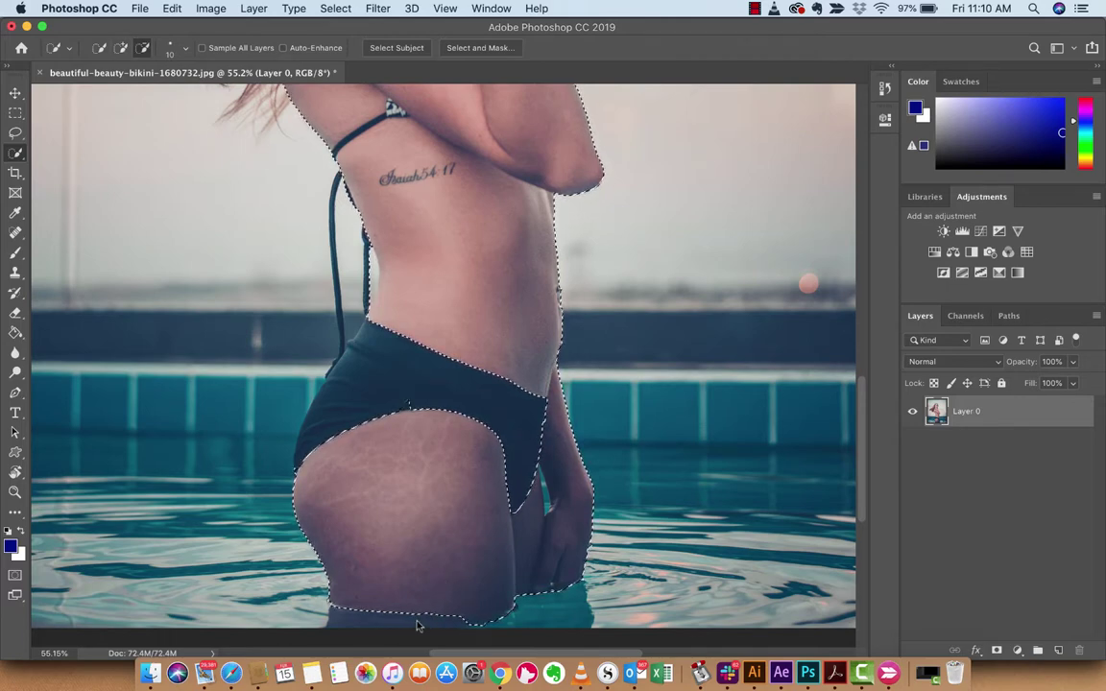
scroll(441, 509, "up", 3)
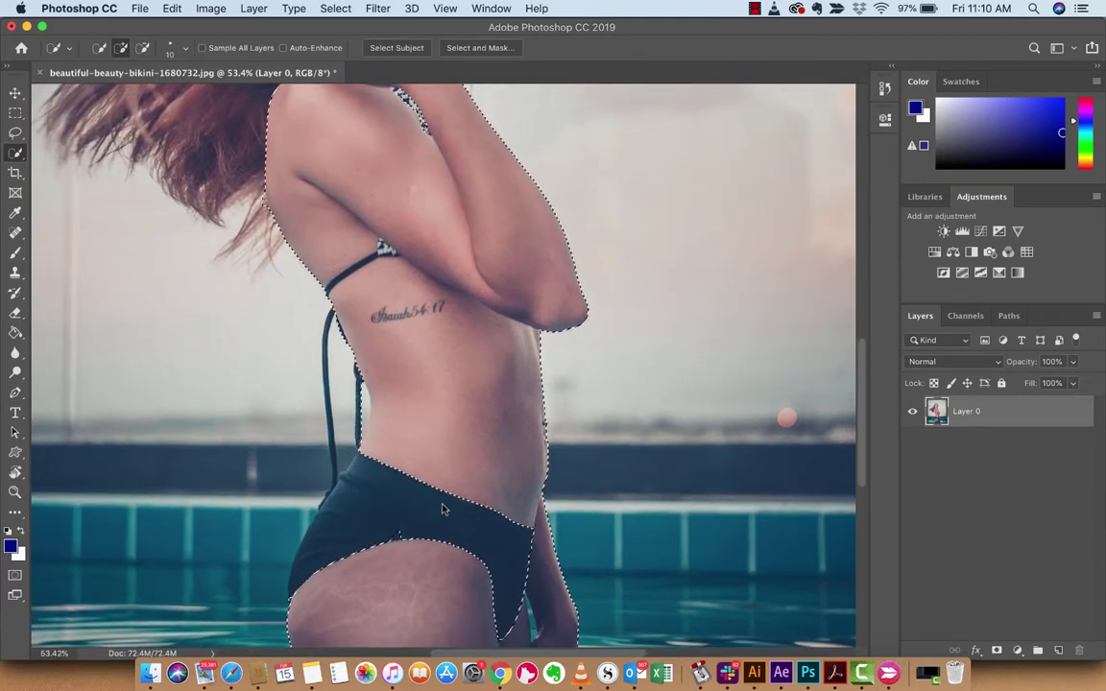
scroll(451, 461, "down", 1)
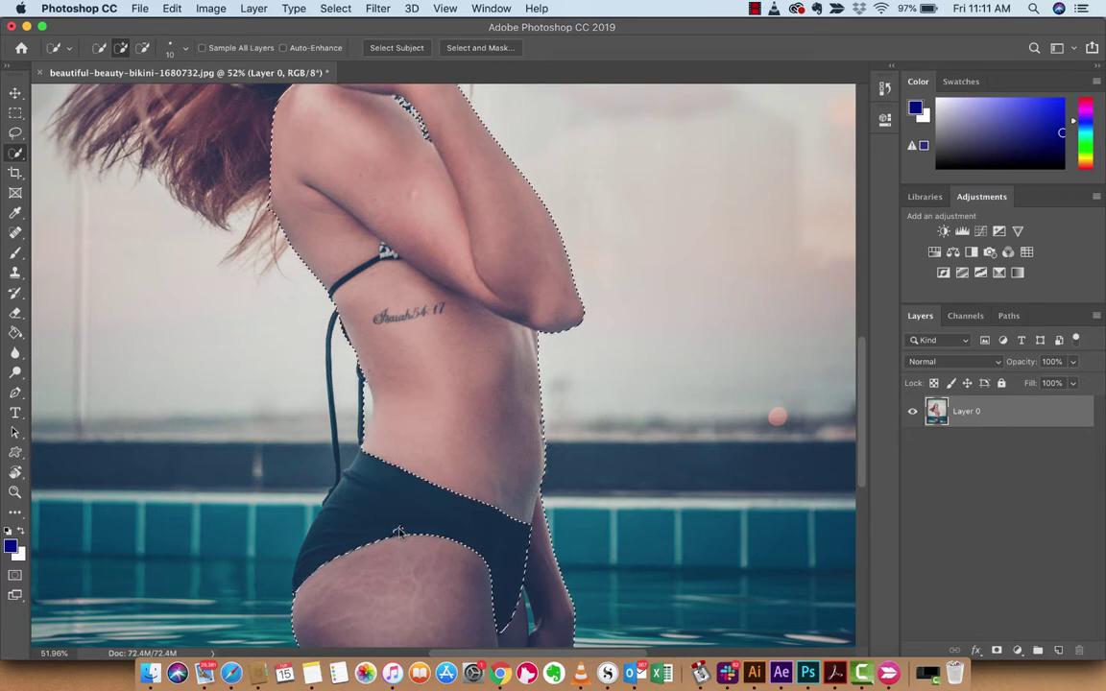
key("alt")
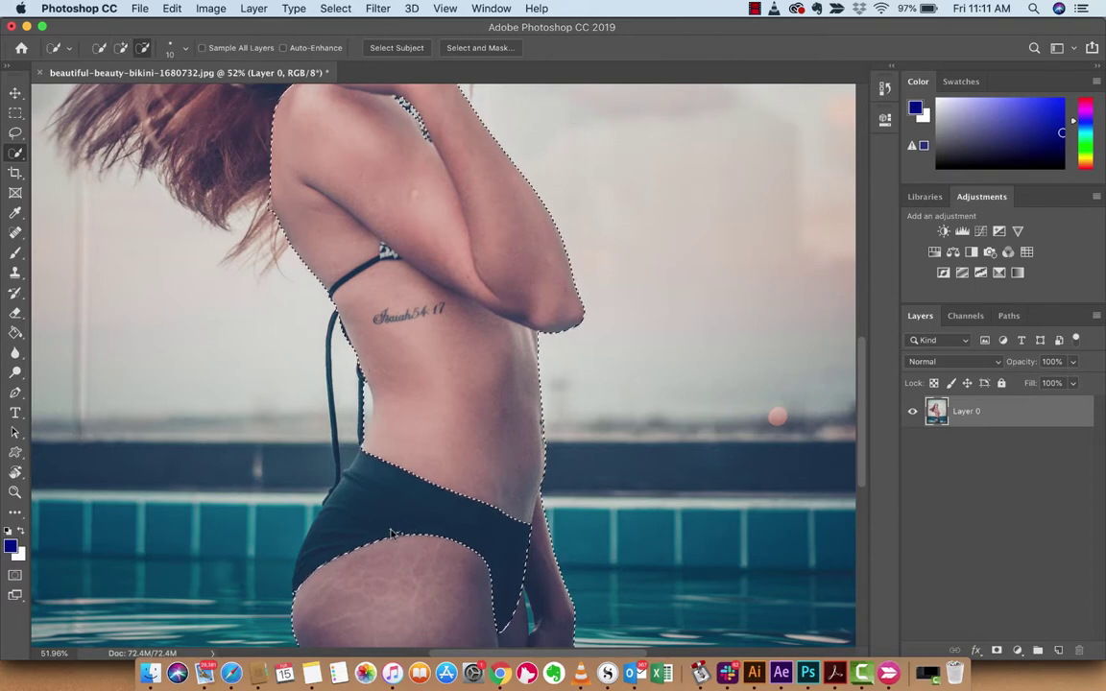
- Subtract the edge beside the hanging bikini string at the lower back from the selection
scroll(392, 538, "down", 5)
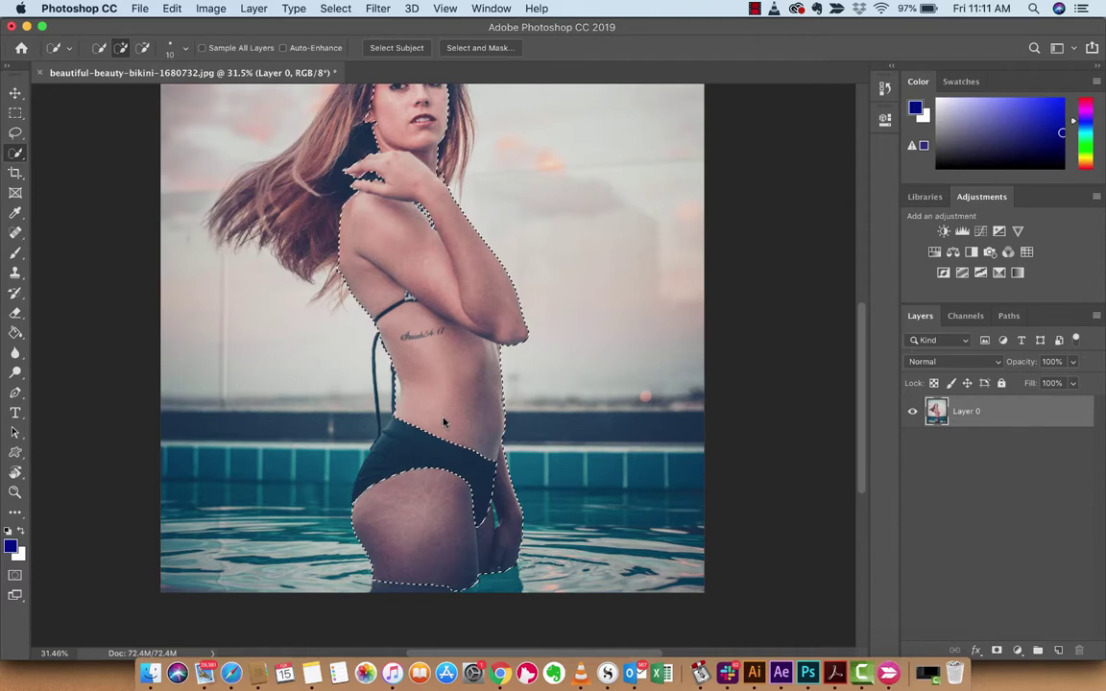
scroll(444, 423, "up", 2)
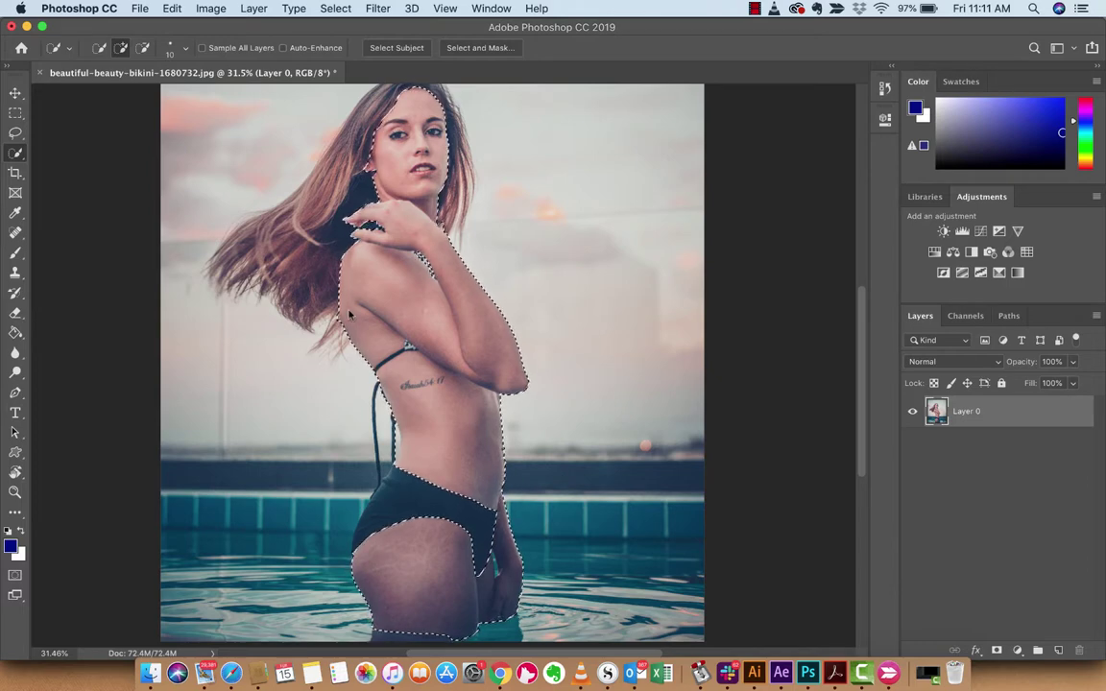
scroll(347, 367, "up", 1)
scroll(347, 368, "up", 5)
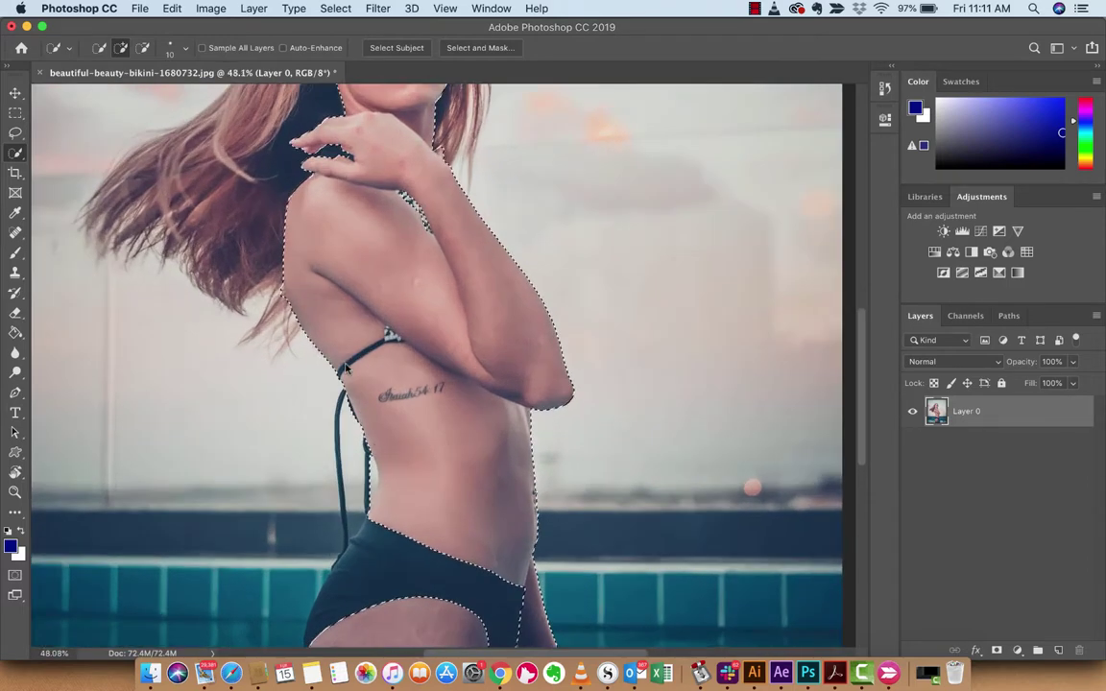
key("alt")
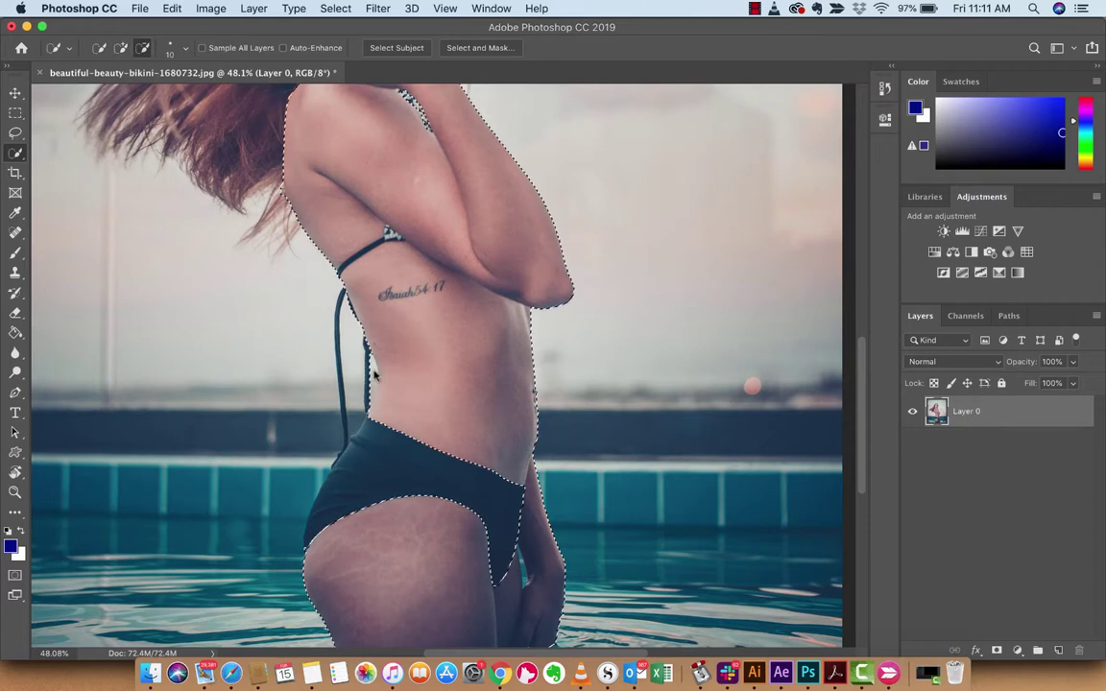
left_click(374, 387, "alt")
left_click(374, 385, "alt")
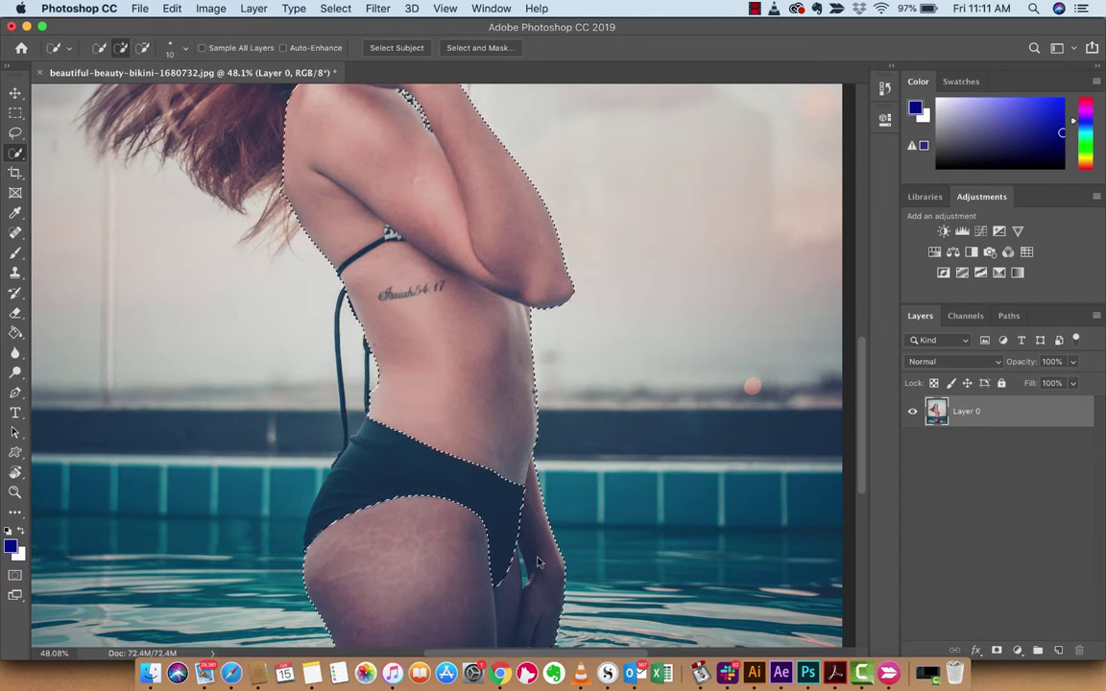
- Add a Curves adjustment layer from the skin selection and pull the RGB curve's midpoint down to darken the skin
scroll(584, 462, "down", 3)
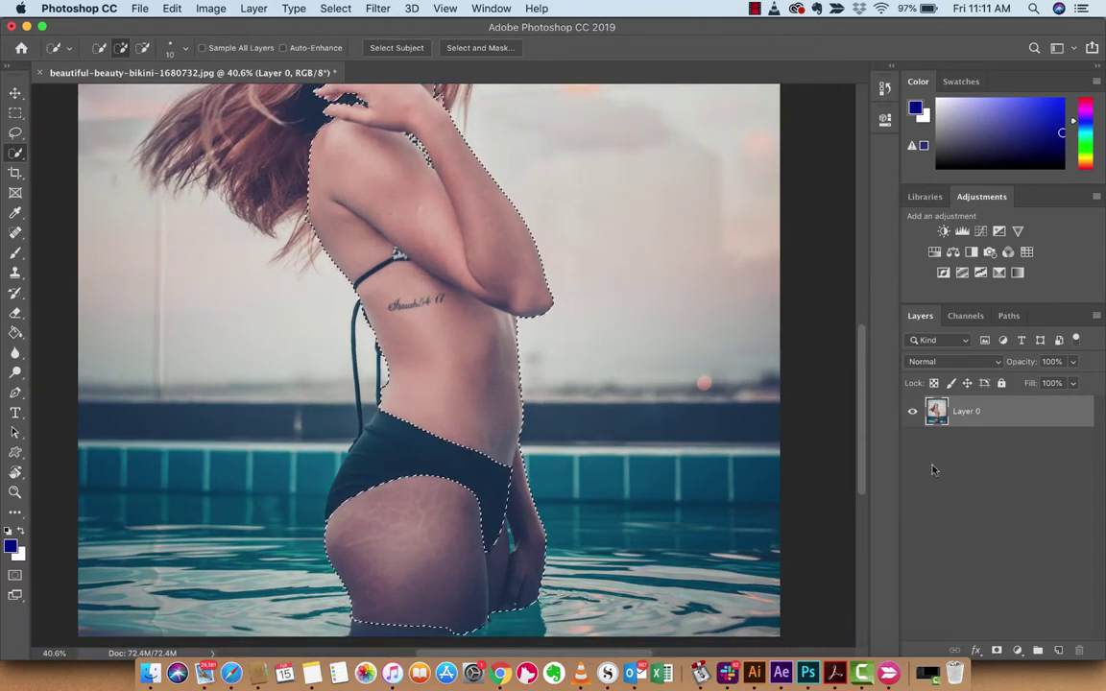
left_click(1018, 651)
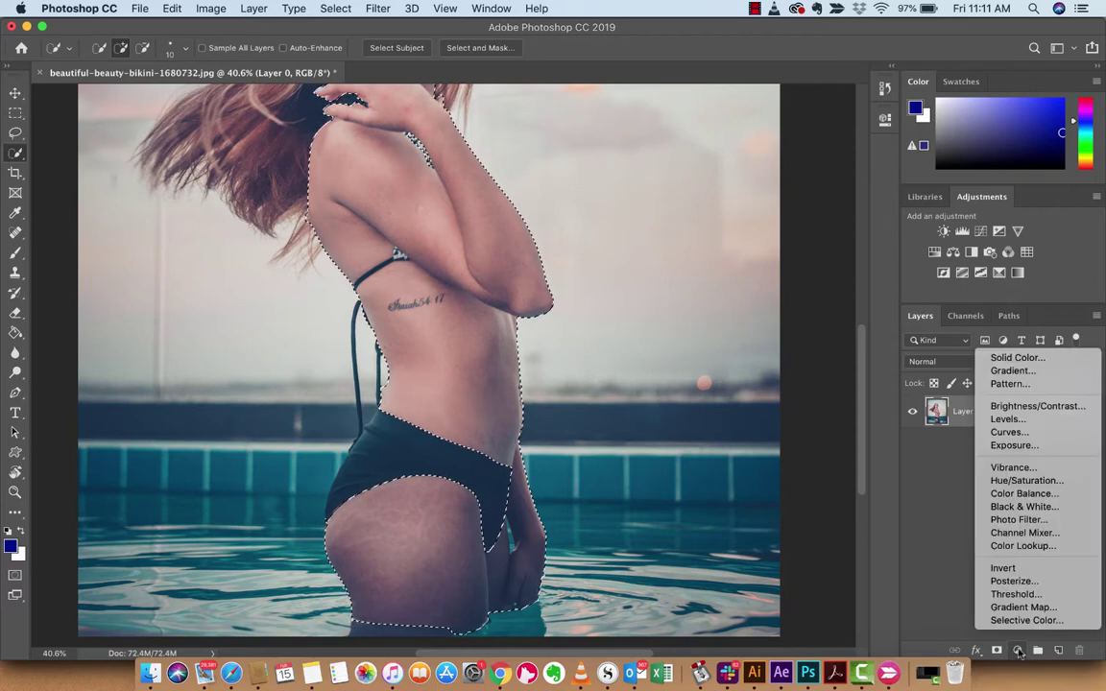
left_click(1008, 433)
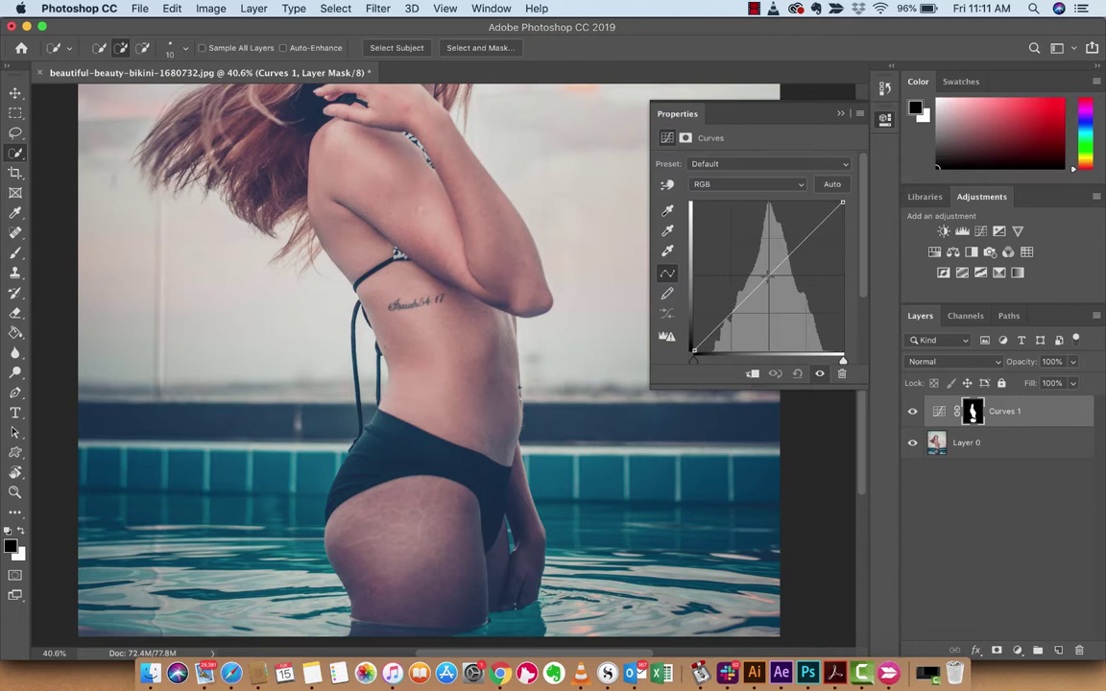
left_click_drag(768, 276, 772, 285)
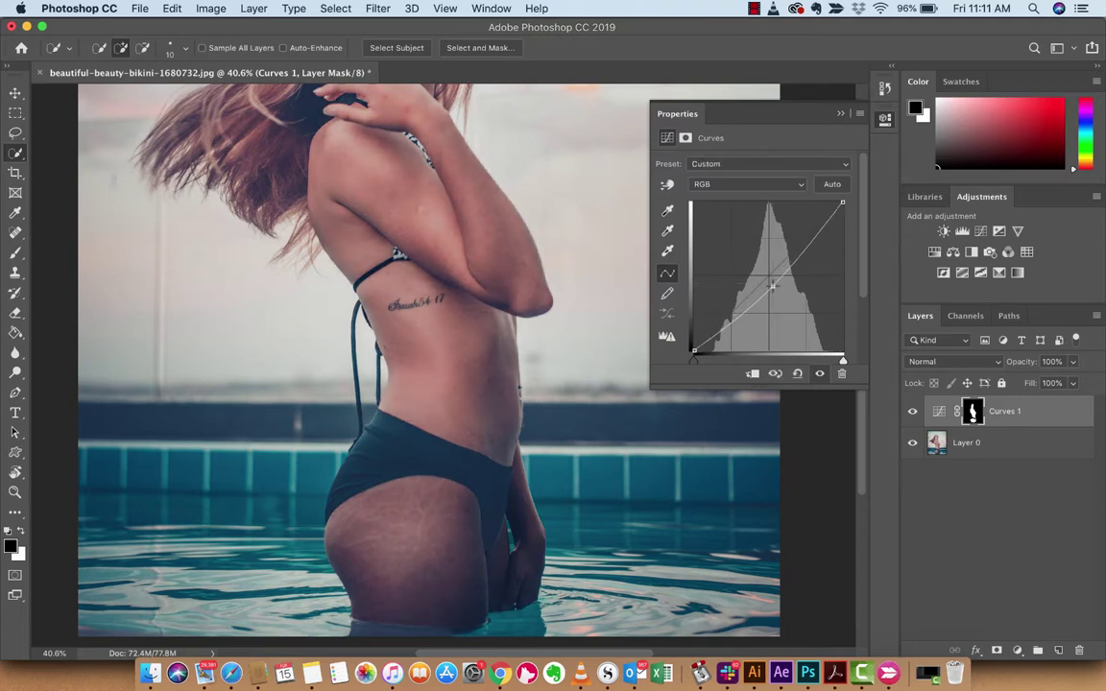
scroll(474, 358, "up", 10)
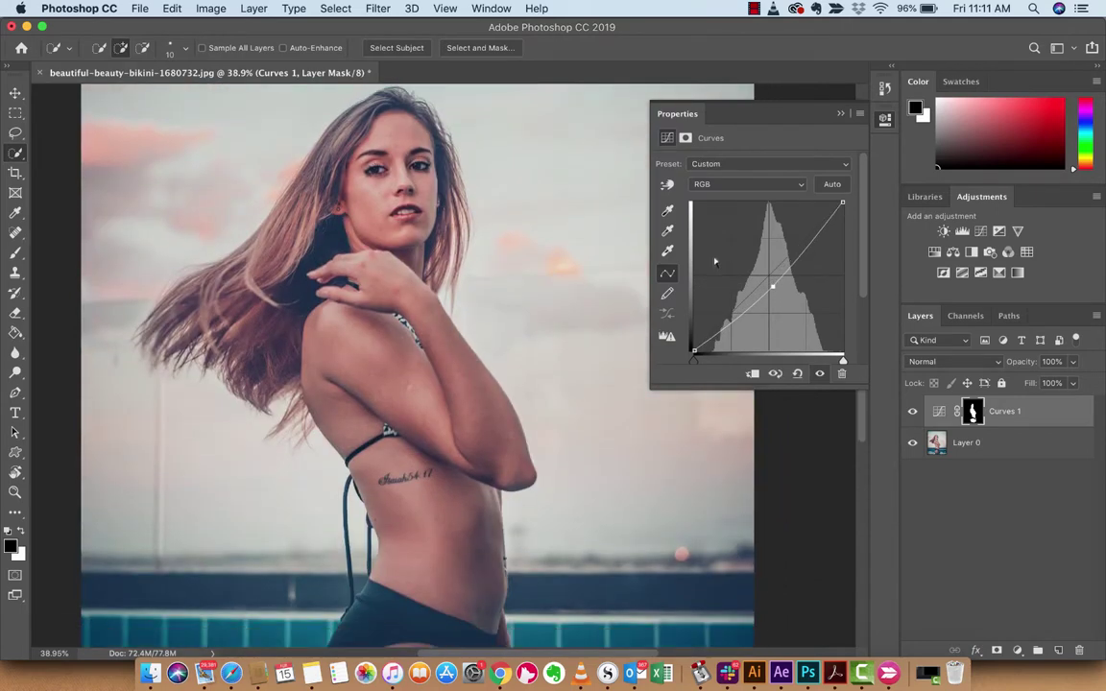
left_click_drag(773, 285, 774, 289)
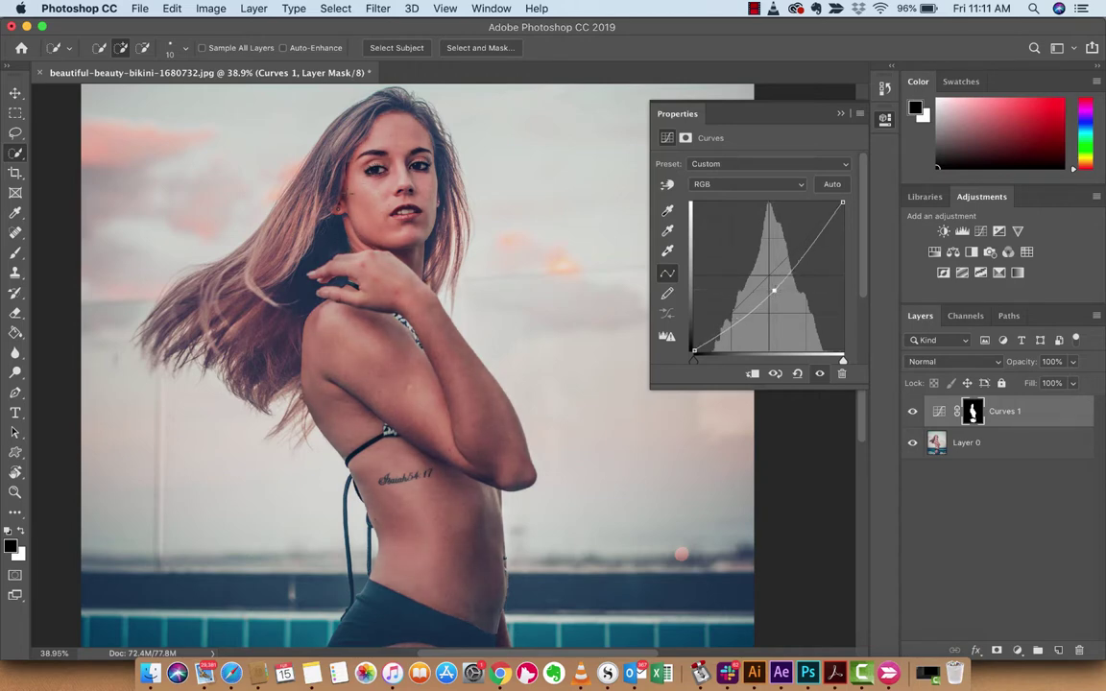
scroll(344, 195, "up", 1)
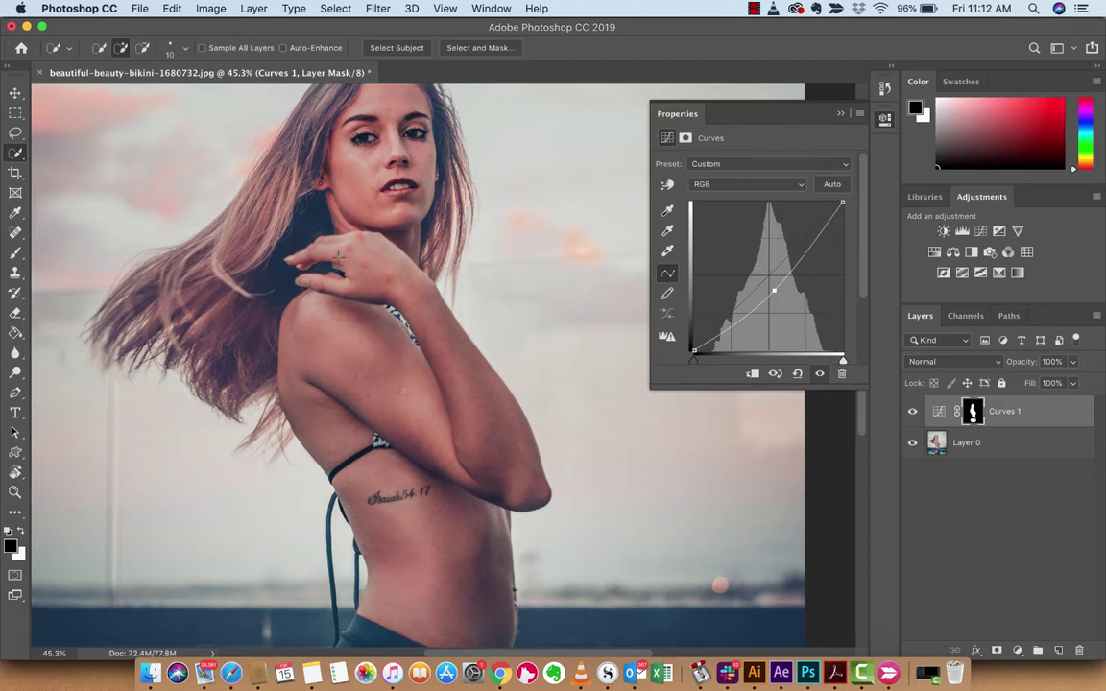
scroll(338, 258, "up", 3)
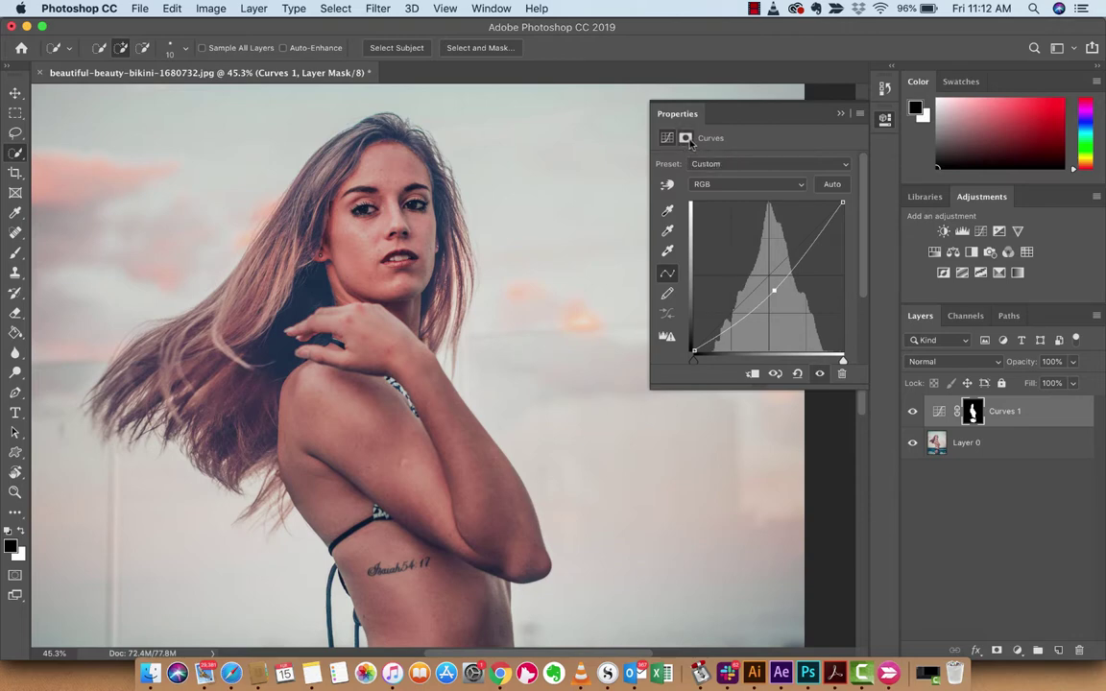
- Feather the Curves layer mask by 115.6 px
left_click(686, 138)
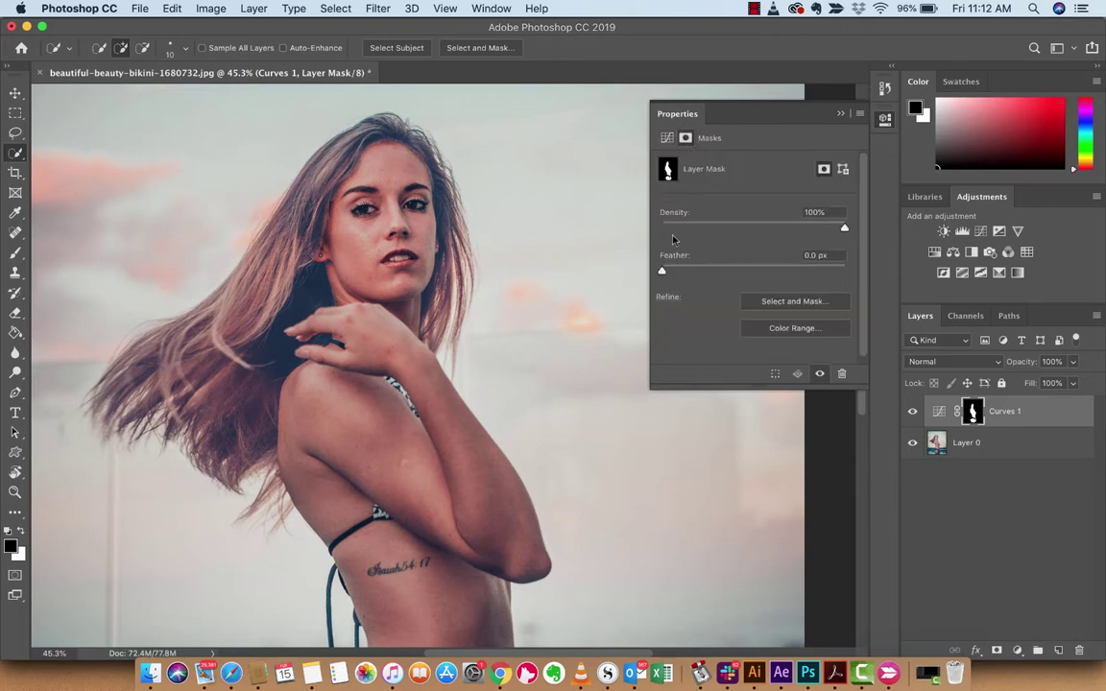
left_click_drag(662, 274, 733, 274)
left_click_drag(733, 274, 774, 275)
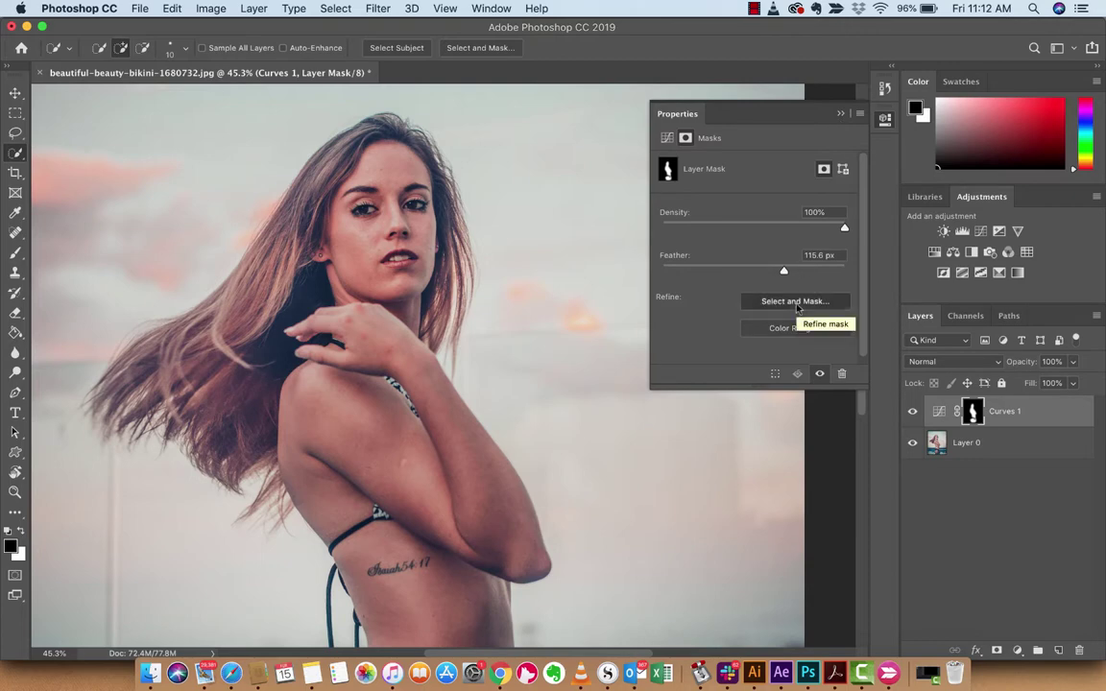
- Refine the Curves mask in Select and Mask with a 3.1 px feather and a slightly larger edge radius, output to the layer mask
left_click(795, 301)
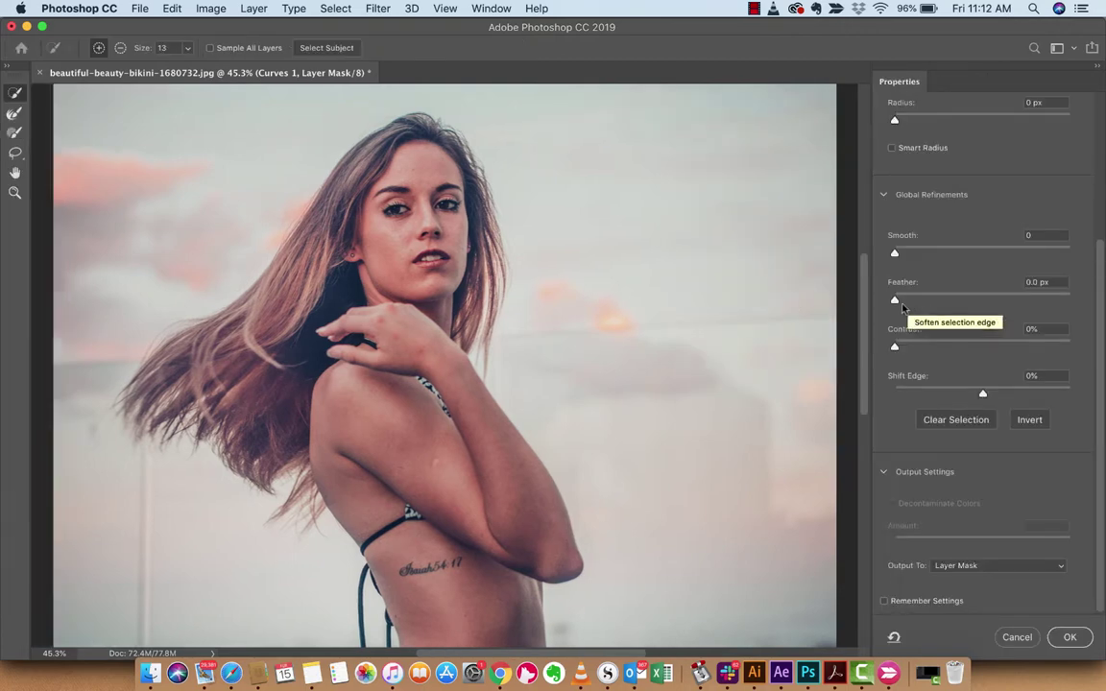
left_click_drag(894, 303, 924, 300)
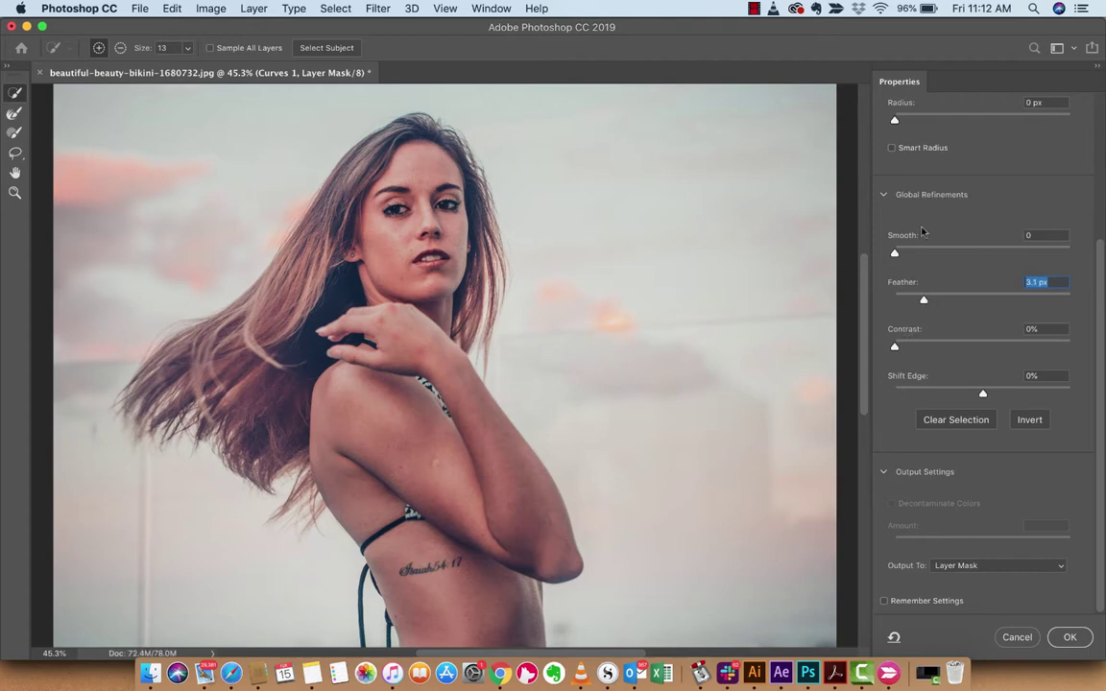
left_click_drag(895, 122, 917, 123)
left_click(1062, 637)
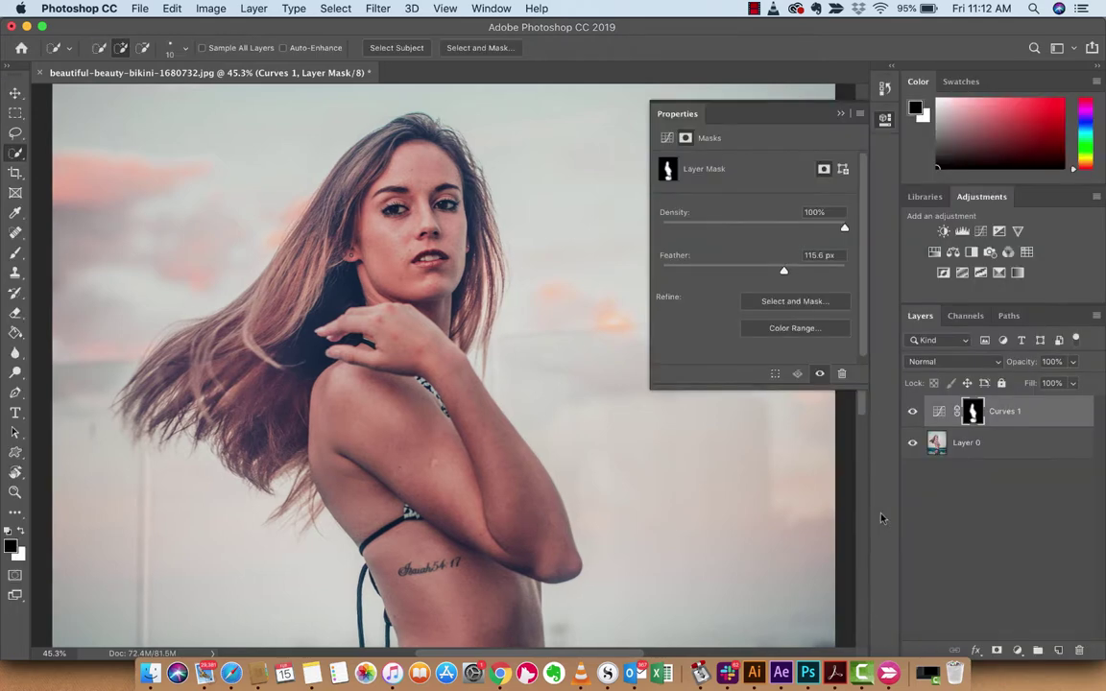
- Collapse the adjustment properties and examine the darkened skin and its mask edges across the whole figure
left_click(885, 119)
scroll(469, 373, "down", 5)
scroll(469, 372, "up", 3)
scroll(469, 373, "up", 3)
scroll(480, 373, "down", 1)
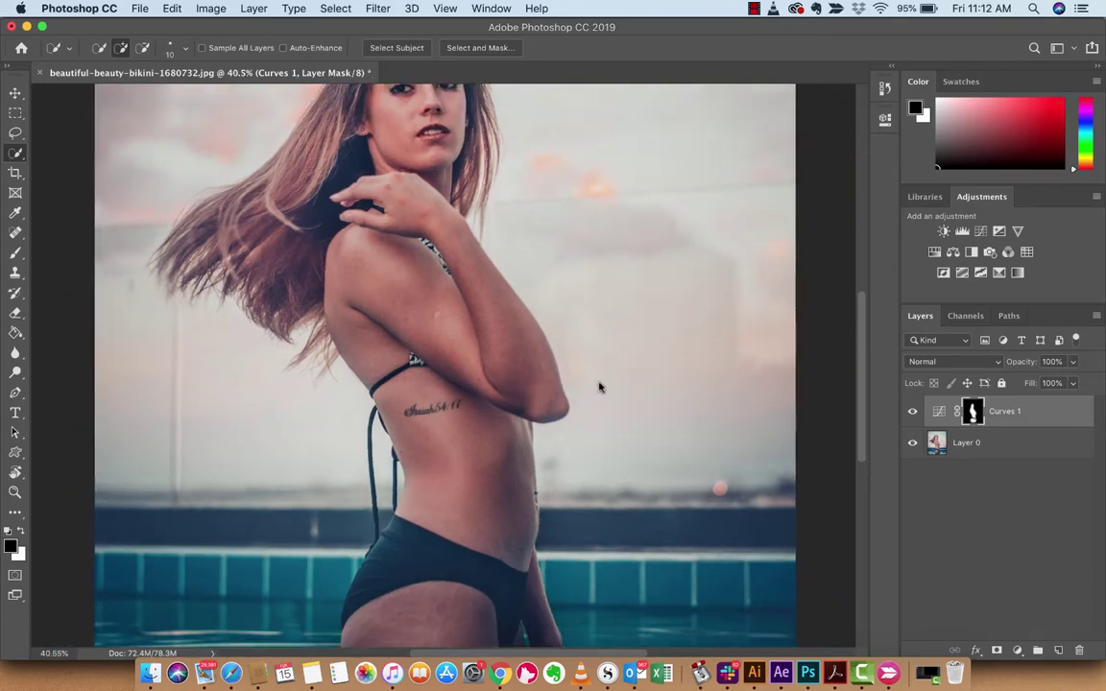
scroll(451, 432, "up", 3)
scroll(451, 432, "right", 2)
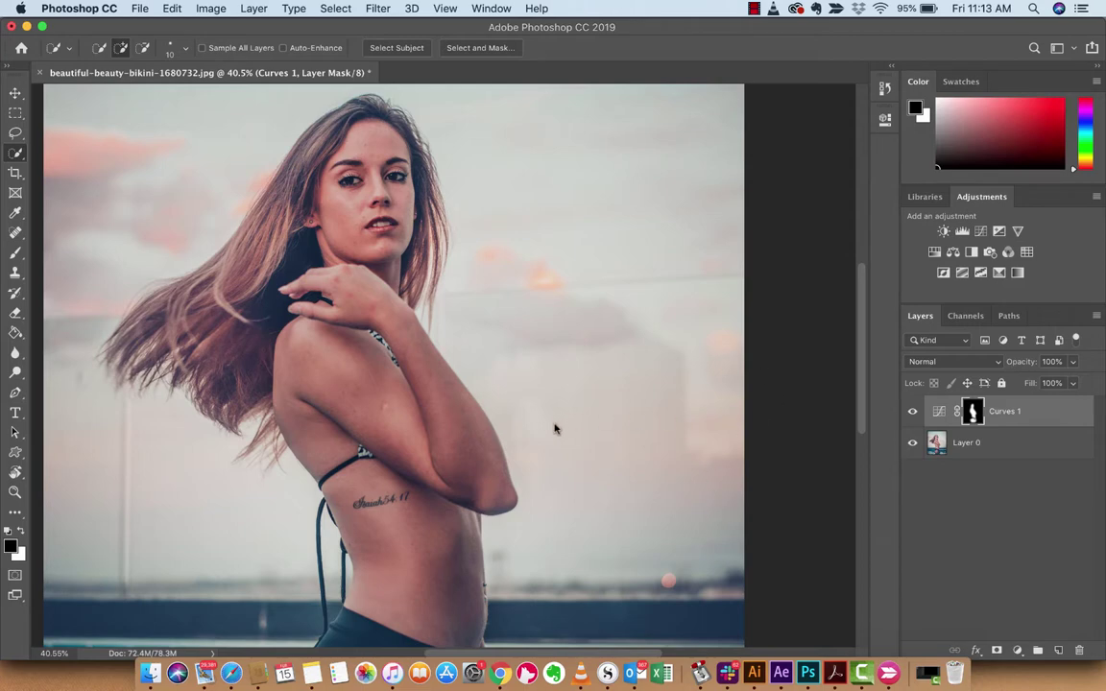
scroll(555, 429, "down", 2)
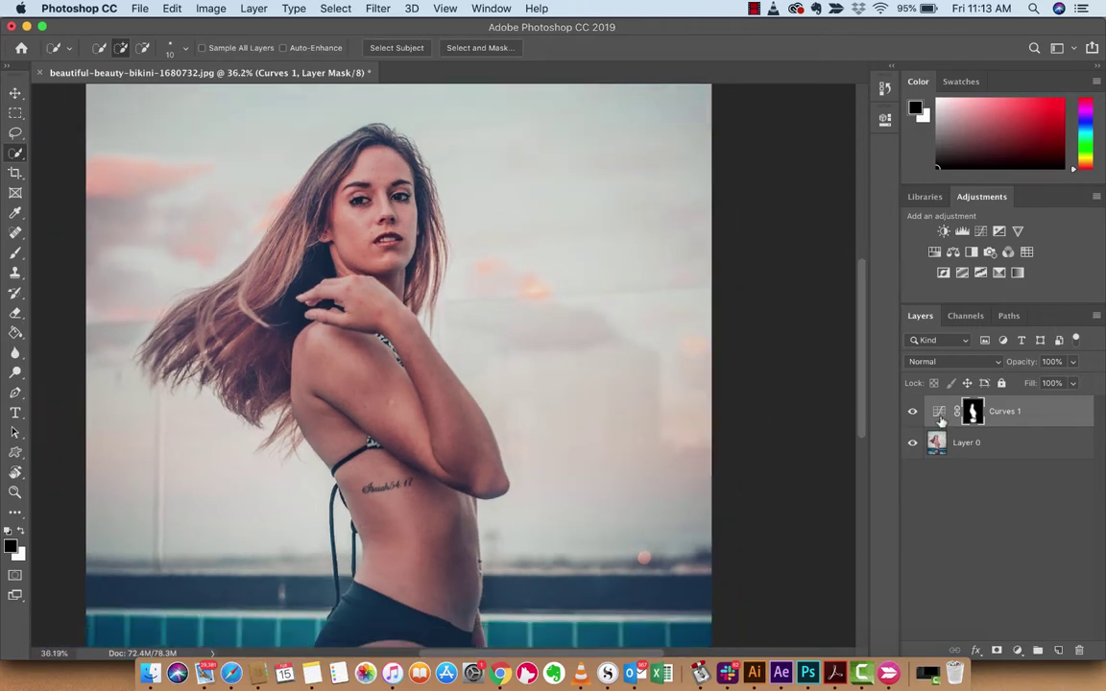